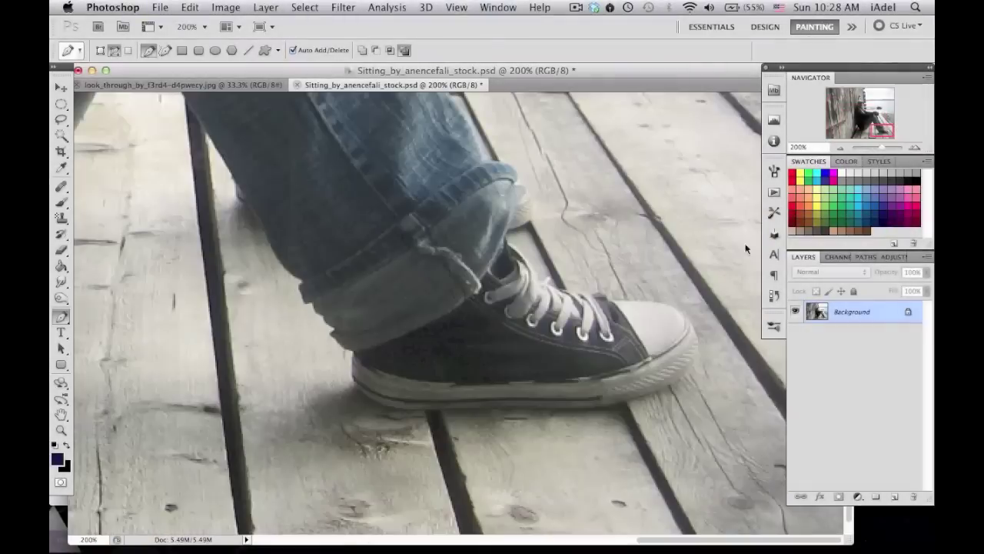
# Zoom in close and place Pen anchor points along the edge of the girl's sneaker.
pyautogui.press('super+plus')
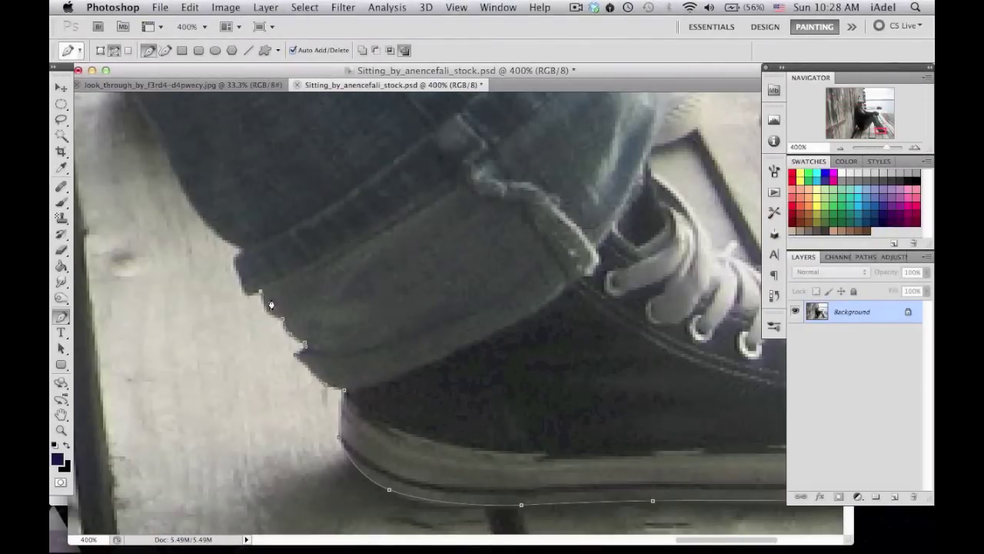
pyautogui.hscroll(-5, 239, 283)
pyautogui.hscroll(-5, 231, 258)
pyautogui.scroll(5, 223, 231)
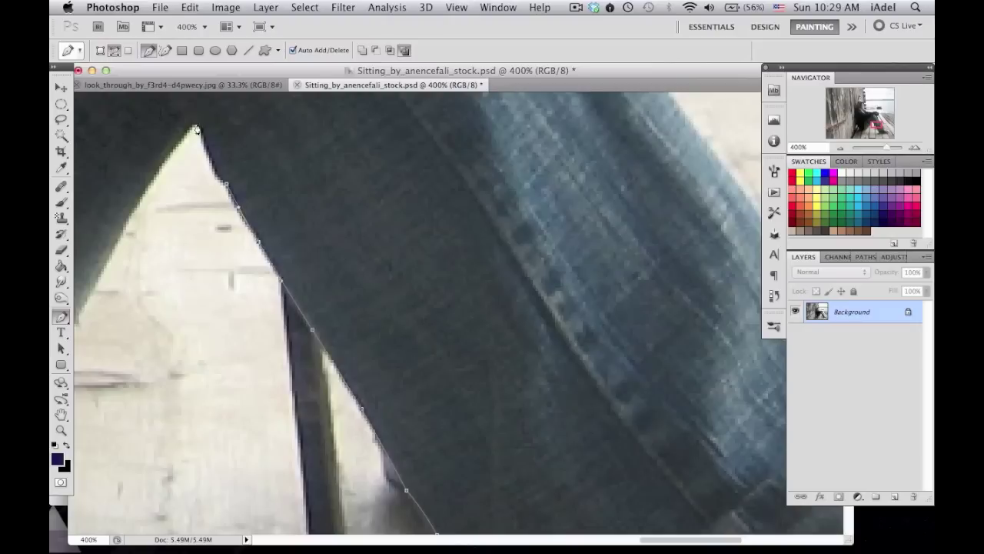
pyautogui.hscroll(-3, 213, 206)
pyautogui.hscroll(-5, 213, 205)
pyautogui.scroll(-5, 254, 224)
pyautogui.hscroll(-5, 190, 323)
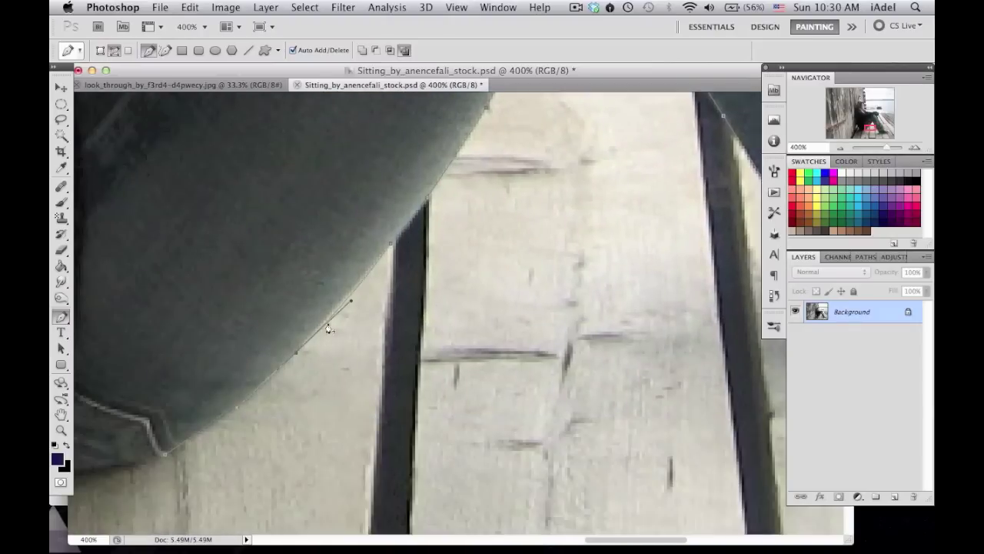
pyautogui.hscroll(-5, 216, 492)
pyautogui.scroll(5, 292, 412)
pyautogui.hscroll(-3, 292, 413)
pyautogui.scroll(5, 285, 315)
pyautogui.scroll(5, 281, 408)
pyautogui.scroll(-2, 308, 246)
pyautogui.scroll(3, 339, 245)
pyautogui.scroll(3, 348, 244)
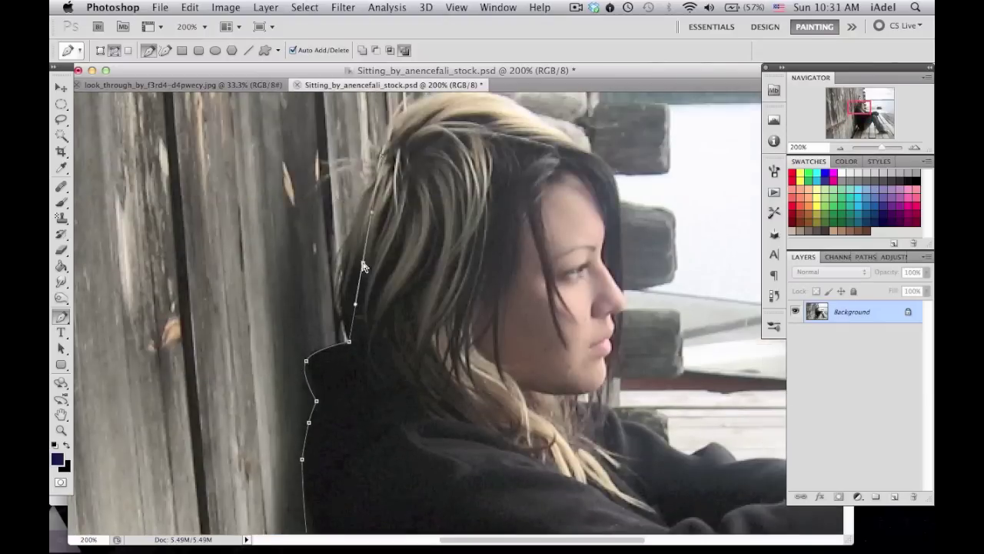
pyautogui.hscroll(2, 367, 189)
pyautogui.scroll(2, 430, 211)
pyautogui.hscroll(2, 430, 211)
pyautogui.scroll(-3, 486, 267)
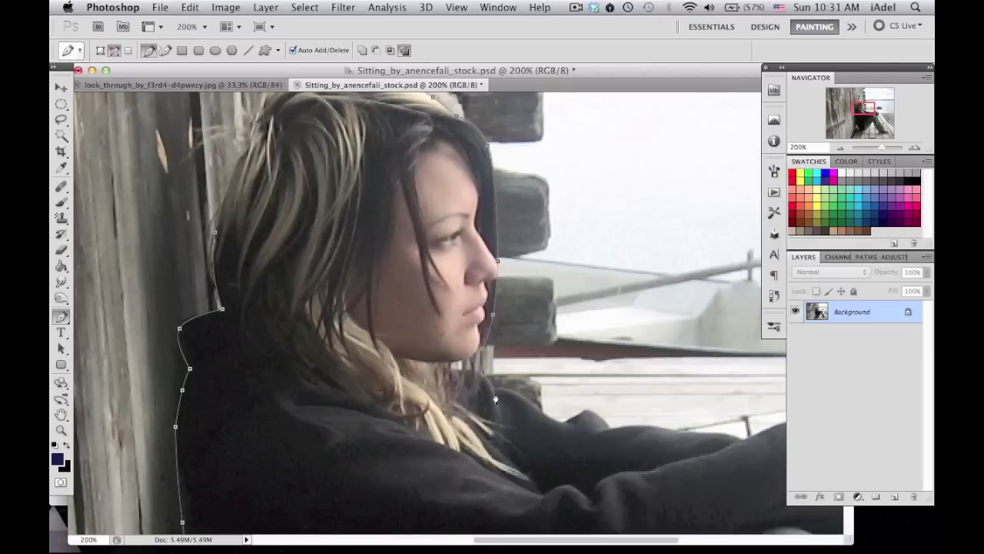
pyautogui.scroll(2, 485, 273)
pyautogui.hscroll(3, 585, 469)
pyautogui.hscroll(3, 598, 488)
pyautogui.scroll(-2, 599, 489)
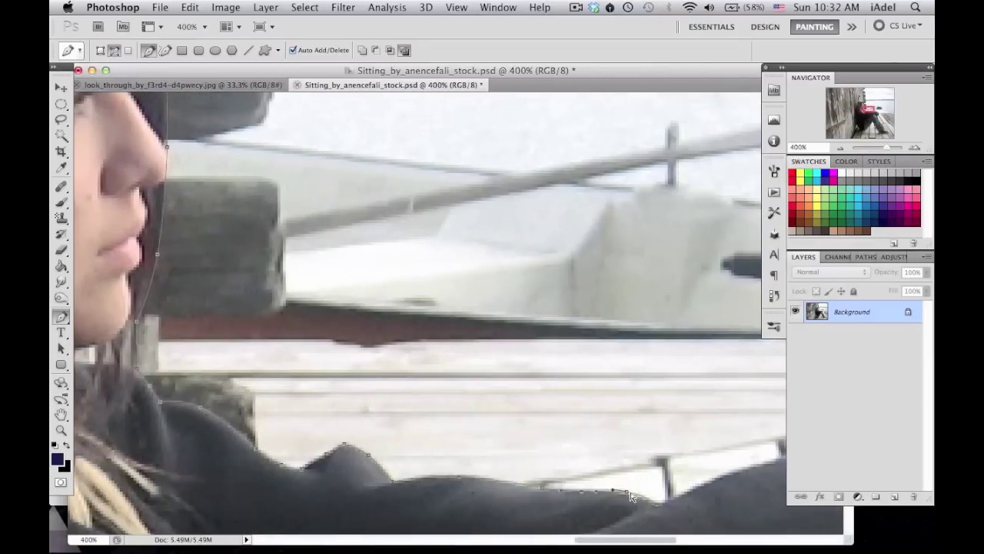
pyautogui.scroll(-3, 615, 461)
pyautogui.hscroll(3, 646, 431)
pyautogui.scroll(-4, 683, 394)
pyautogui.scroll(-4, 683, 394)
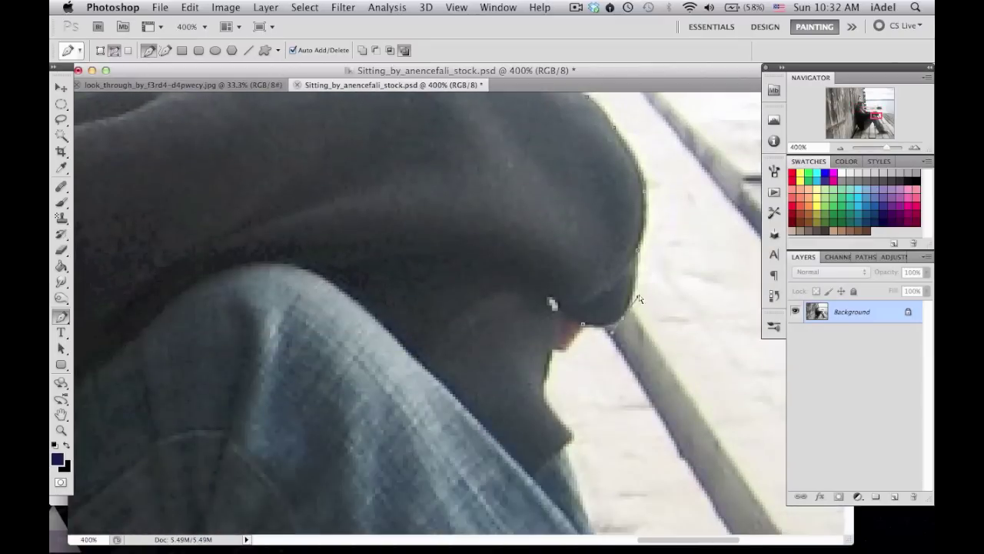
pyautogui.scroll(-3, 549, 372)
pyautogui.scroll(-4, 549, 372)
pyautogui.scroll(-2, 546, 384)
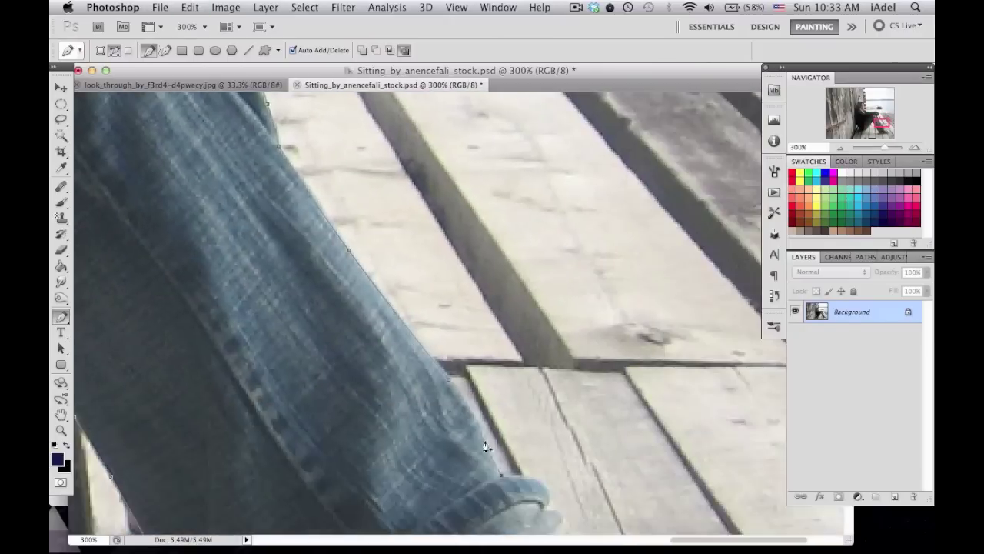
pyautogui.scroll(-2, 541, 398)
pyautogui.moveTo(578, 396); pyautogui.dragTo(579, 413)
pyautogui.scroll(-5, 575, 384)
pyautogui.click(524, 299)
pyautogui.hscroll(1, 549, 358)
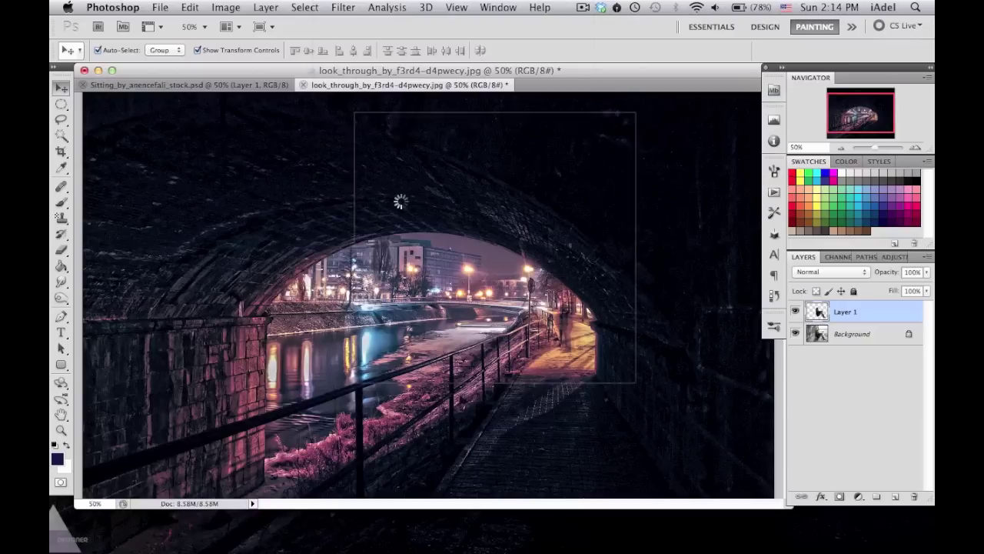
# Place the girl in the tunnel image, flipped horizontally, moved lower right and scaled to about 73%.
pyautogui.moveTo(358, 85); pyautogui.dragTo(404, 205)
pyautogui.hotkey('ctrl', 't')
pyautogui.rightClick(605, 272)
pyautogui.click(645, 449)
pyautogui.moveTo(565, 329); pyautogui.dragTo(583, 424)
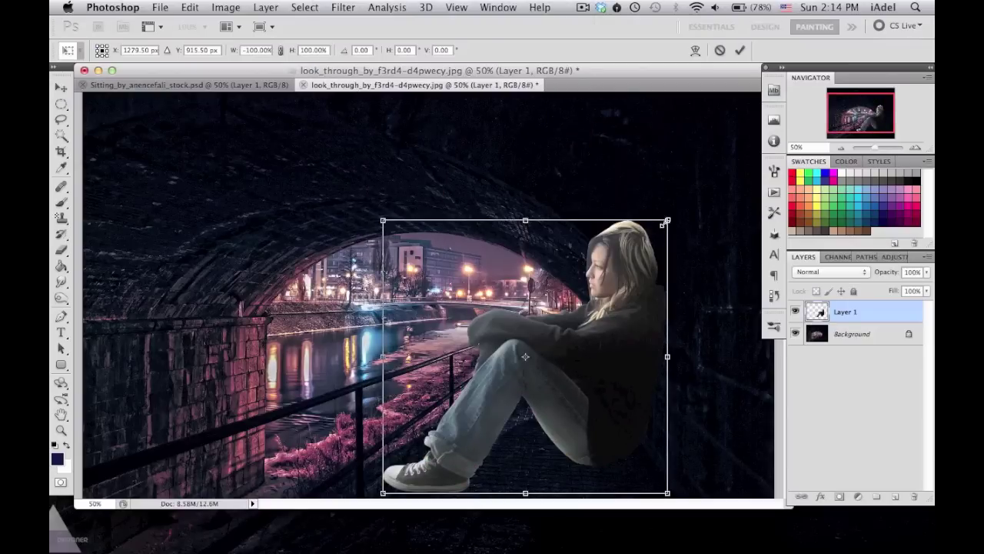
pyautogui.keyDown('shift'); pyautogui.moveTo(668, 220); pyautogui.dragTo(588, 309); pyautogui.keyUp('shift')
pyautogui.moveTo(551, 354); pyautogui.dragTo(588, 353)
pyautogui.scroll(-2, 600, 341)
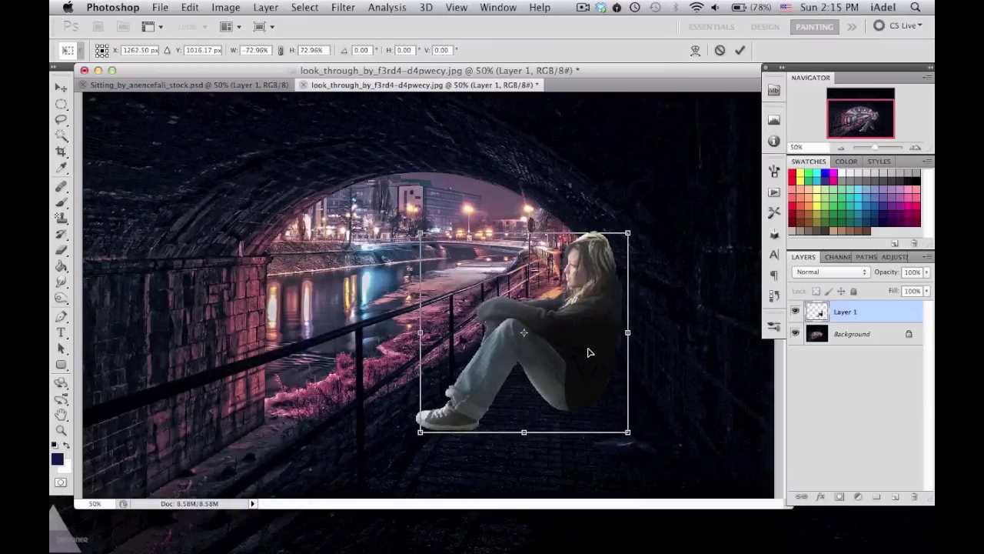
pyautogui.press('Return')
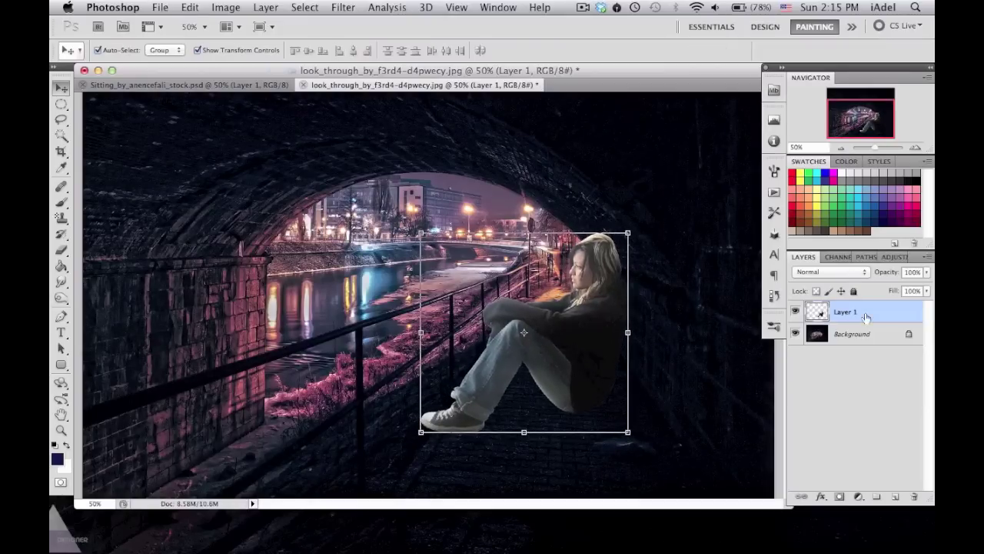
# Duplicate the girl layer and darken the lower copy with Hue/Saturation.
pyautogui.hotkey('ctrl', 'j')
pyautogui.click(866, 334)
pyautogui.hotkey('ctrl', 'u')
pyautogui.press('Escape')
# Flip the copy vertically beneath the girl and warp it into a squashed shadow.
pyautogui.hotkey('ctrl', 't')
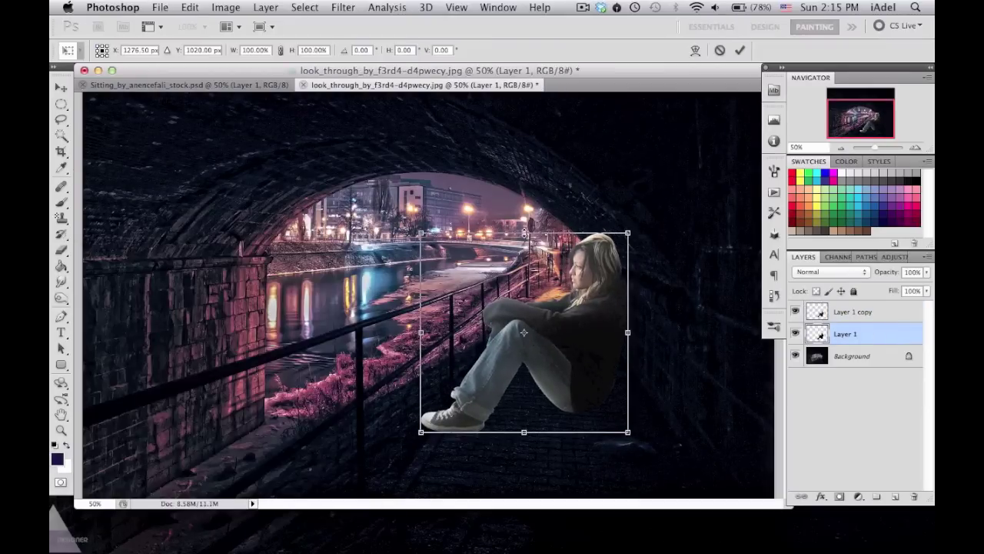
pyautogui.moveTo(523, 232); pyautogui.dragTo(524, 503)
pyautogui.rightClick(548, 461)
pyautogui.click(573, 441)
pyautogui.hotkey('ctrl', '-')
pyautogui.rightClick(538, 449)
pyautogui.click(569, 354)
pyautogui.rightClick(534, 469)
pyautogui.click(563, 441)
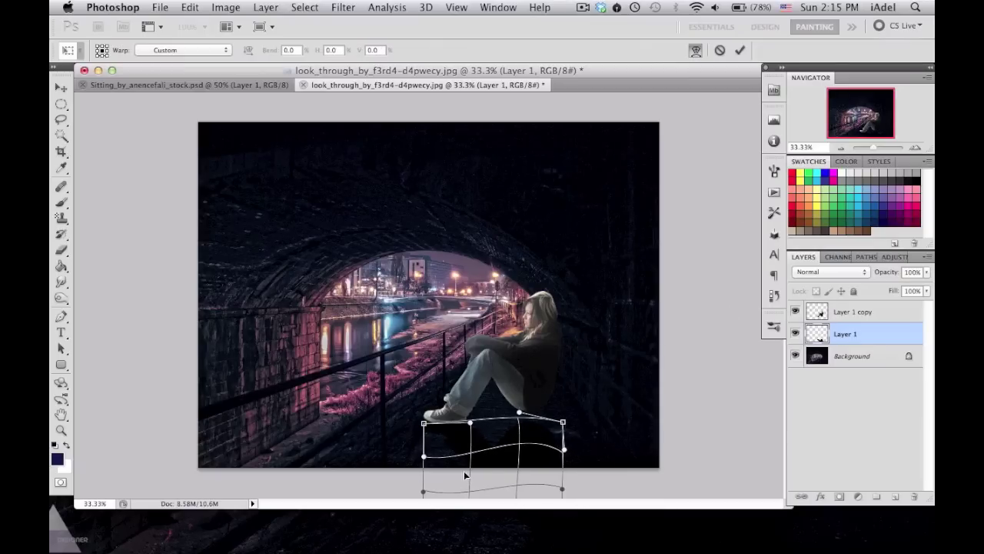
pyautogui.press('m')
pyautogui.press('Return')
pyautogui.hotkey('ctrl', '+')
pyautogui.hotkey('ctrl', '+')
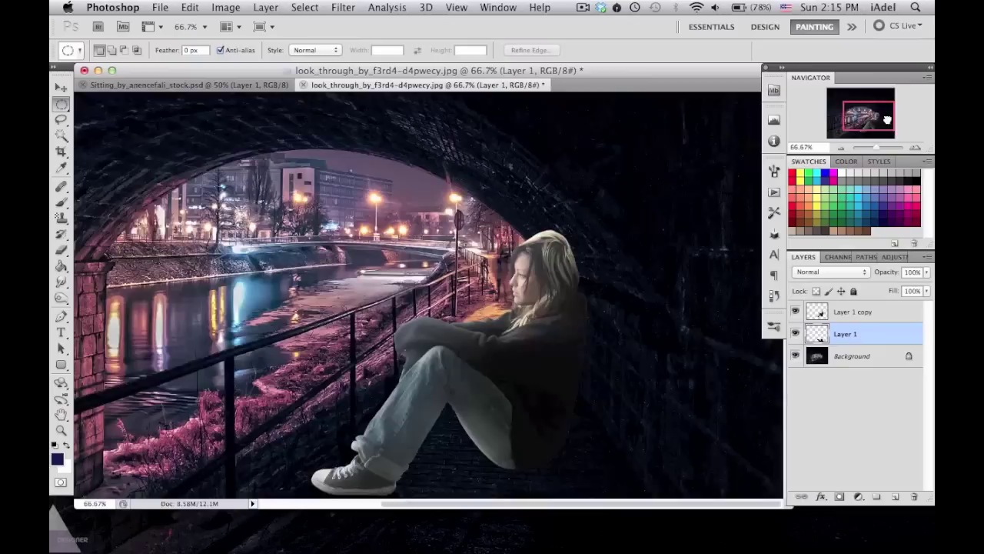
# Add a clipped layer, paint black over hair and jeans, and set it to Overlay at 50%.
pyautogui.press('o')
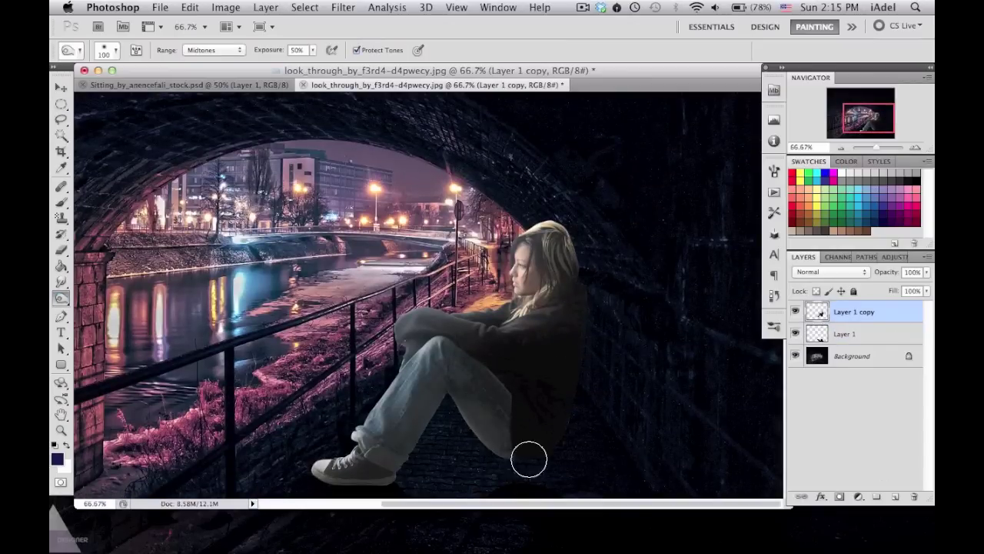
pyautogui.hotkey('ctrl', 'shift', 'alt', 'n')
pyautogui.hotkey('ctrl', 'alt', 'g')
pyautogui.press('d')
pyautogui.press('b')
pyautogui.moveTo(540, 319); pyautogui.dragTo(435, 374)
pyautogui.click(831, 272)
pyautogui.click(823, 477)
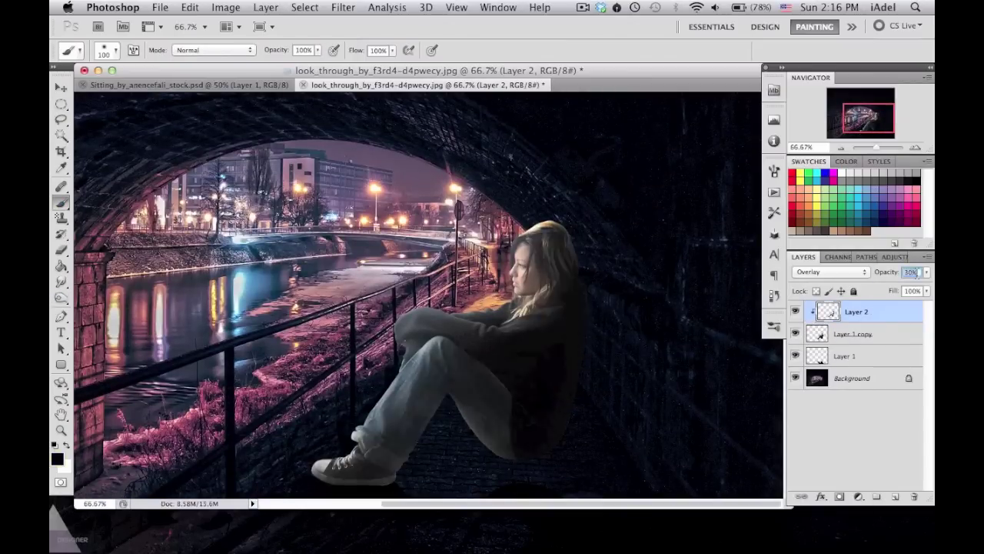
# Add a grey-filled layer clipped to the girl and burn over her hair.
pyautogui.hotkey('ctrl', 'shift', 'alt', 'n')
pyautogui.hotkey('shift', 'BackSpace')
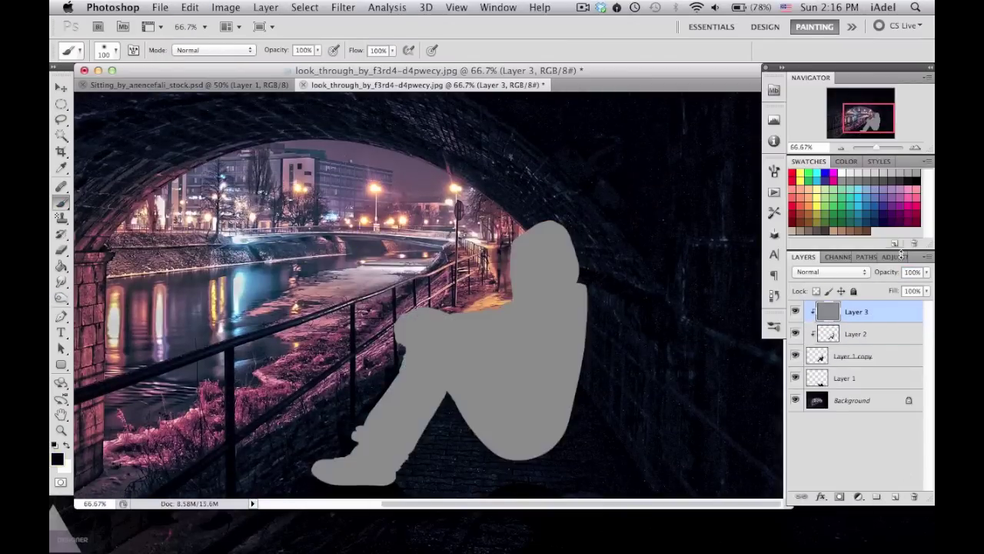
pyautogui.hotkey('ctrl', '=')
pyautogui.hotkey('ctrl', '=')
pyautogui.press('[')
pyautogui.moveTo(448, 341); pyautogui.dragTo(504, 309)
pyautogui.press('o')
pyautogui.moveTo(600, 265); pyautogui.dragTo(591, 204)
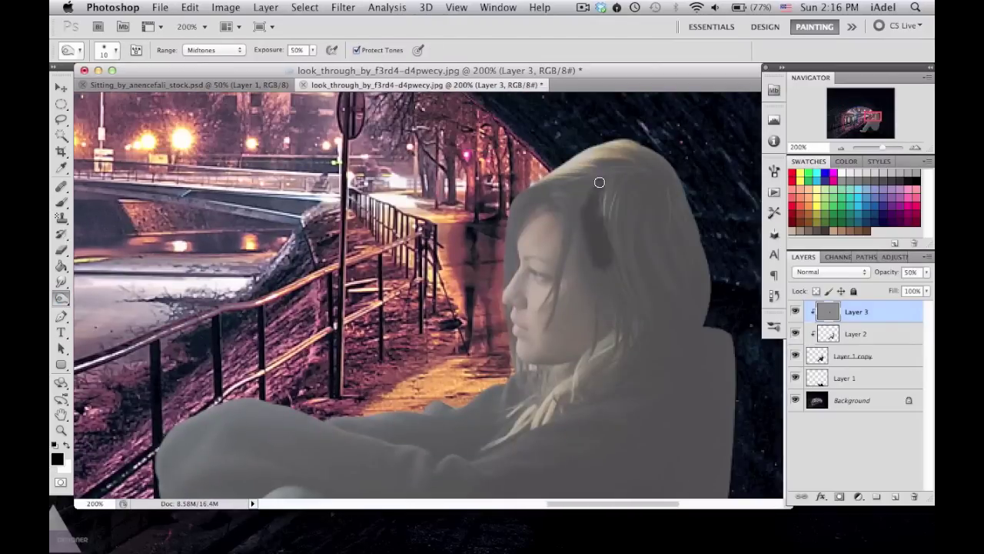
# Burn the girl's body and arm with a 70 brush, then shrink it to 6 for detail.
pyautogui.hotkey('ctrl', '-')
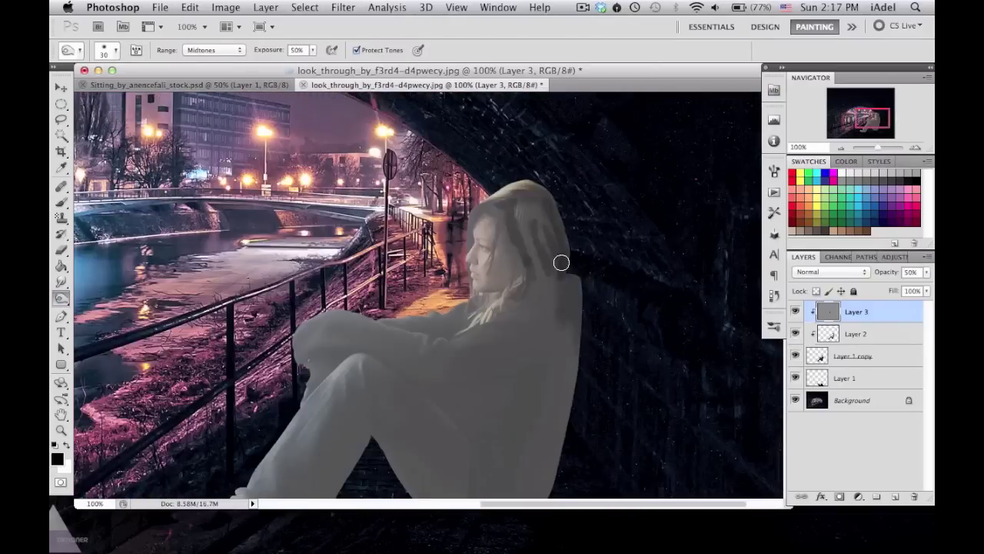
pyautogui.press(']')
pyautogui.press(']')
pyautogui.press(']')
pyautogui.moveTo(562, 351); pyautogui.dragTo(330, 454)
pyautogui.scroll(-2, 330, 454)
pyautogui.moveTo(488, 304); pyautogui.dragTo(417, 292)
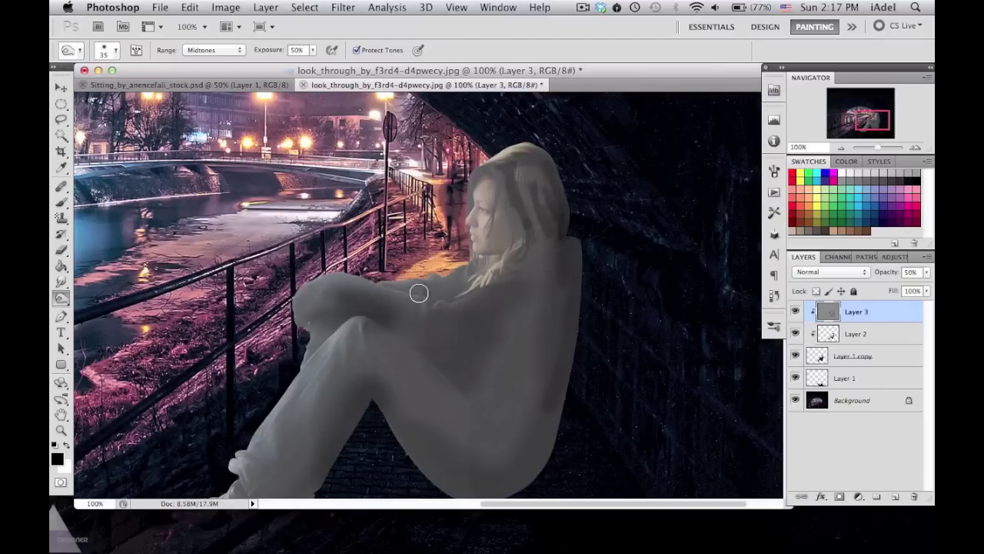
pyautogui.hotkey('ctrl', '=')
pyautogui.press('[')
pyautogui.press('[')
pyautogui.press('[')
pyautogui.scroll(3, 513, 255)
pyautogui.press(']')
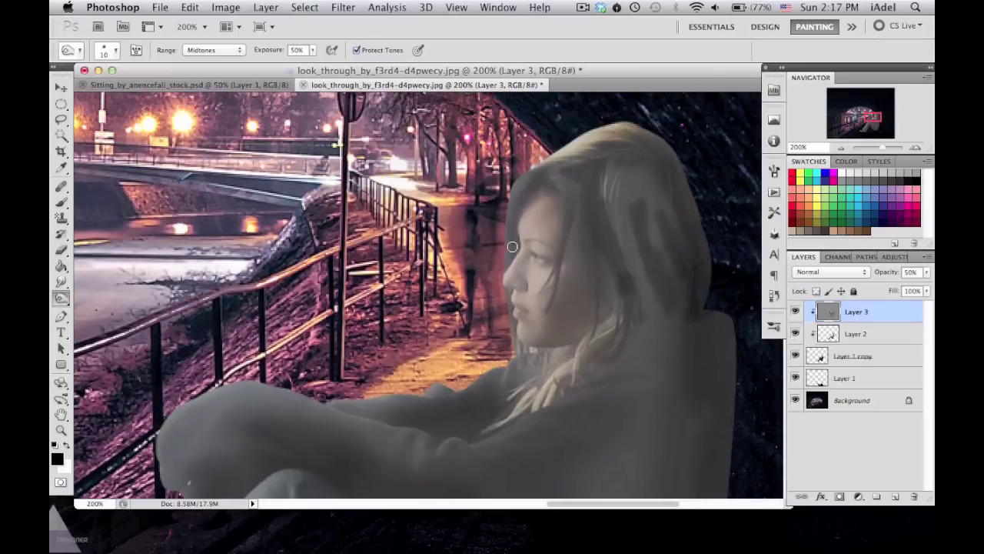
pyautogui.press('[')
pyautogui.press('[')
pyautogui.press('[')
pyautogui.scroll(1, 556, 270)
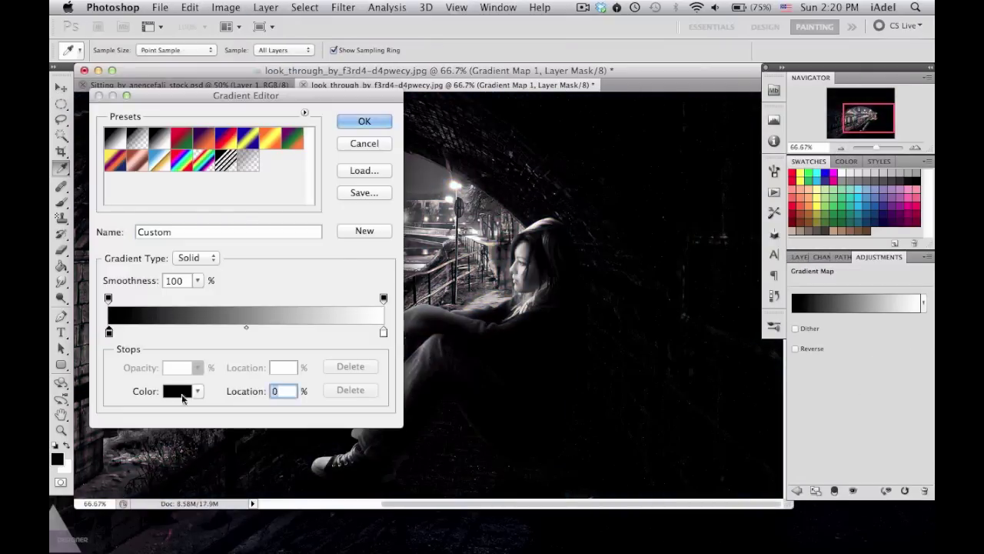
# Set the Gradient Map's dark stop to blue and light stop to purple.
pyautogui.click(177, 390)
pyautogui.click(378, 268)
pyautogui.click(383, 331)
pyautogui.click(176, 391)
pyautogui.click(377, 268)
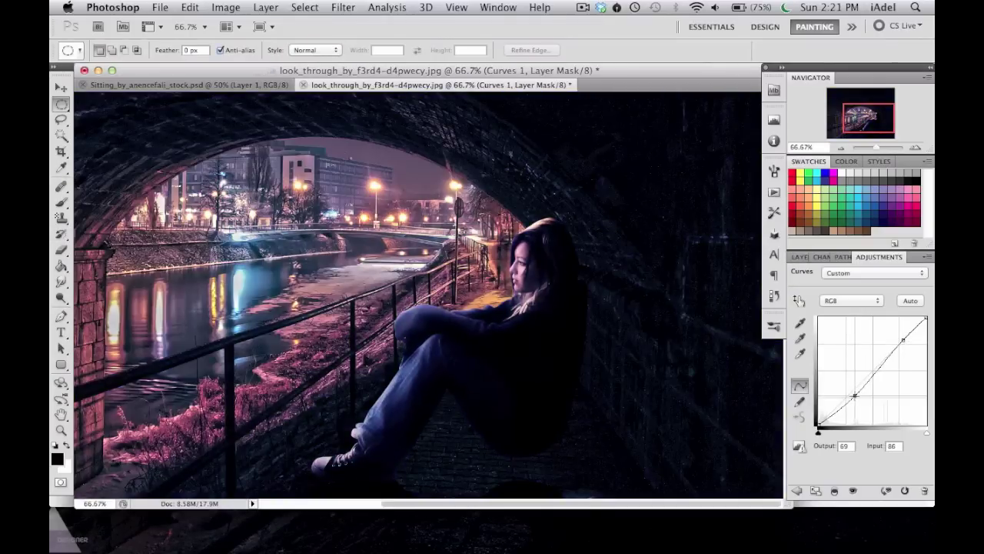
# Put the Gradient Map in Soft Light at 50% and add a new grey-filled layer on top.
pyautogui.click(804, 257)
pyautogui.click(891, 314)
pyautogui.click(911, 271)
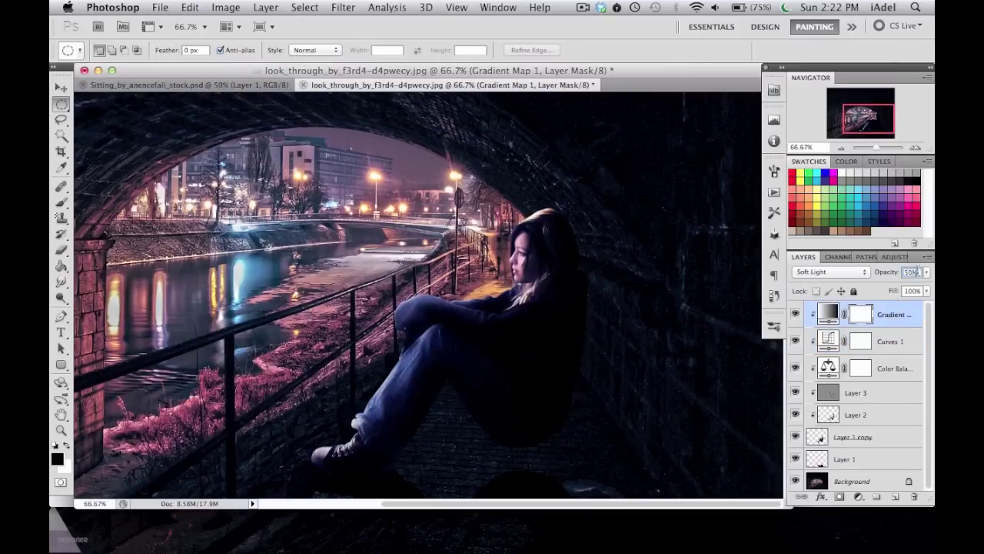
pyautogui.click(894, 496)
pyautogui.click(190, 7)
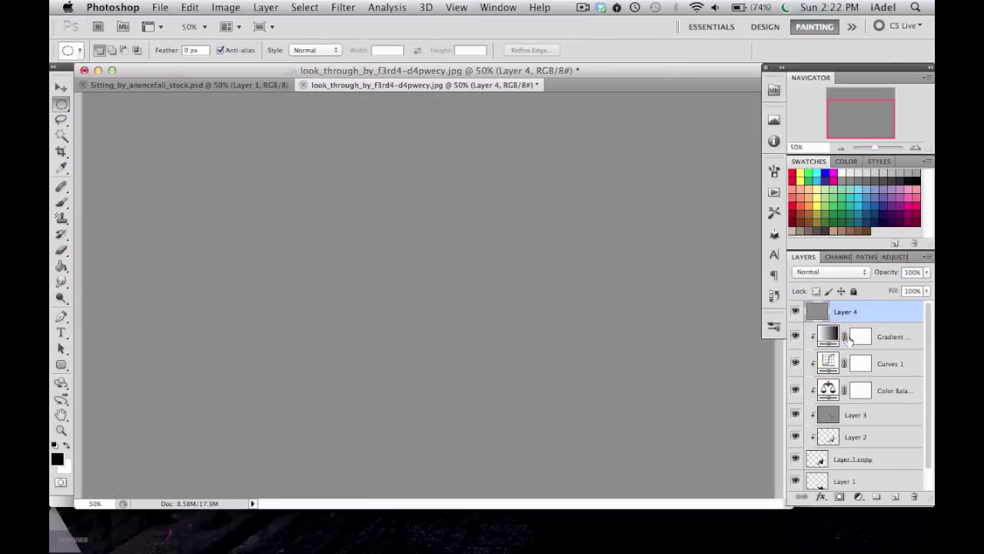
# Set Layer 4 to 50% opacity and burn the tunnel arch, walkway and left wall.
pyautogui.write('50')
pyautogui.press('Return')
pyautogui.press('o')
pyautogui.hotkey('ctrl', '-')
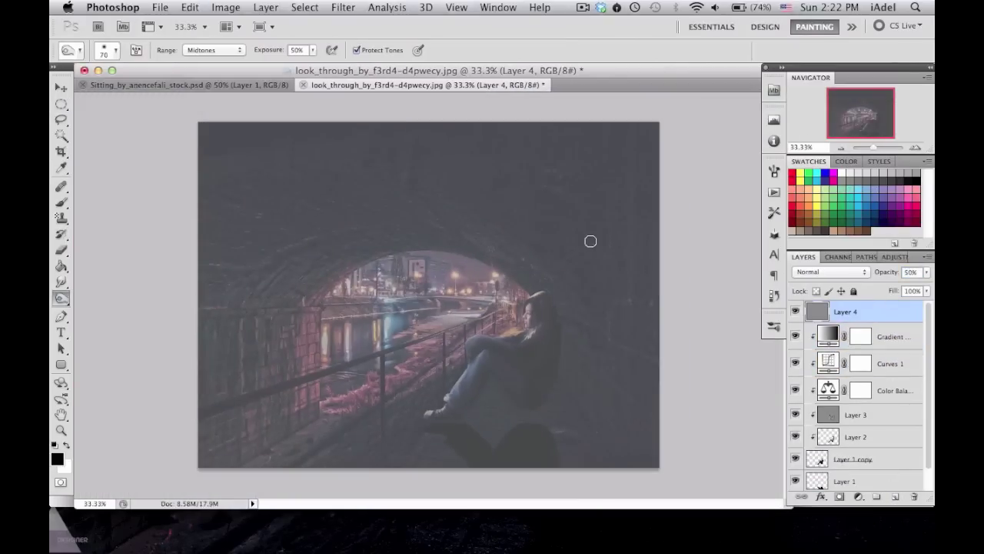
pyautogui.moveTo(524, 225)
pyautogui.mouseDown()
pyautogui.moveTo(199, 182)
pyautogui.moveTo(604, 292)
pyautogui.moveTo(602, 192)
pyautogui.moveTo(636, 372)
pyautogui.moveTo(578, 359)
pyautogui.mouseUp()
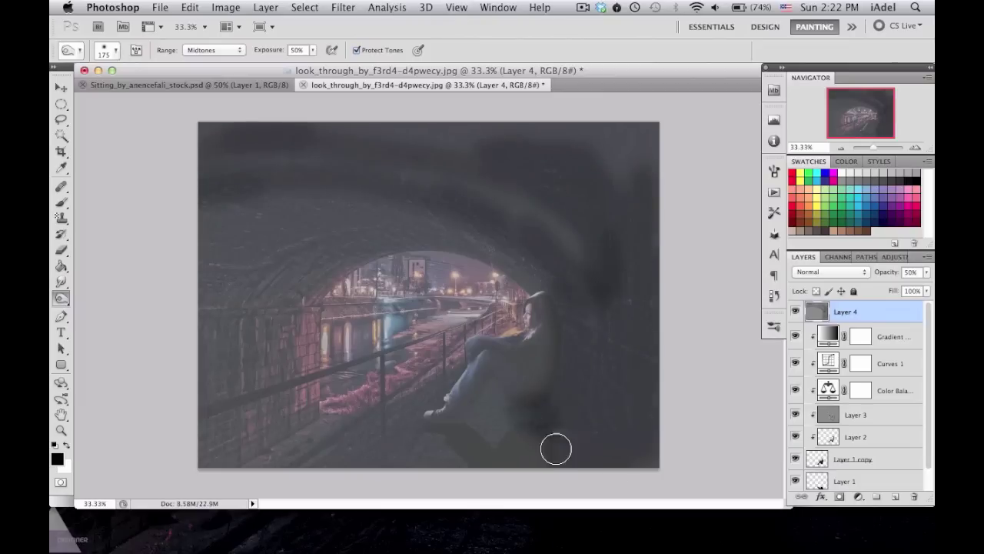
pyautogui.moveTo(428, 485); pyautogui.dragTo(456, 328)
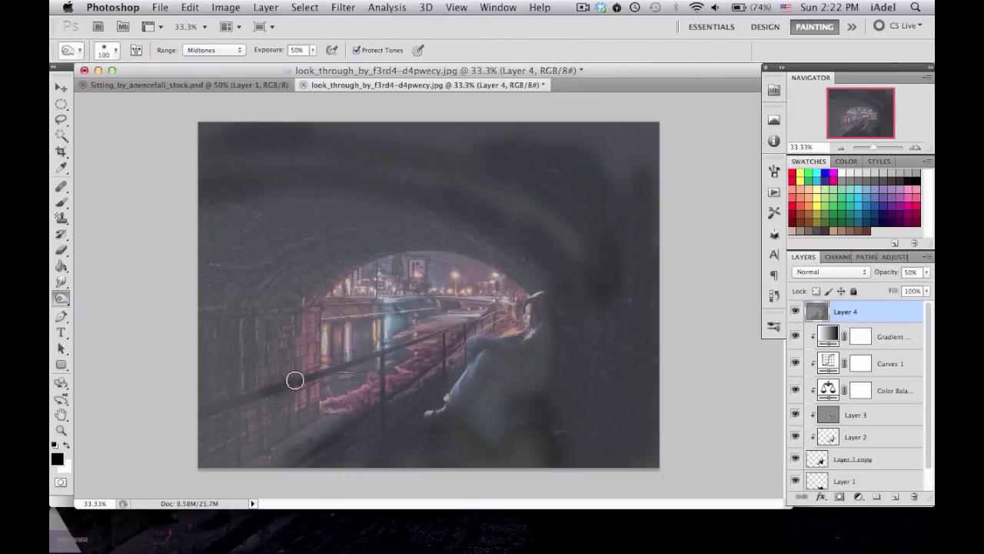
pyautogui.click(914, 147)
pyautogui.moveTo(264, 417)
pyautogui.mouseDown()
pyautogui.moveTo(263, 352)
pyautogui.moveTo(112, 338)
pyautogui.moveTo(145, 321)
pyautogui.moveTo(145, 391)
pyautogui.moveTo(239, 226)
pyautogui.moveTo(94, 154)
pyautogui.moveTo(317, 283)
pyautogui.moveTo(582, 259)
pyautogui.moveTo(132, 149)
pyautogui.mouseUp()
pyautogui.press(']')
pyautogui.press(']')
# Lighten the left brick wall slightly with the Dodge tool.
pyautogui.click(62, 297)
pyautogui.click(103, 294)
pyautogui.scroll(5, 612, 265)
pyautogui.scroll(-4, 174, 162)
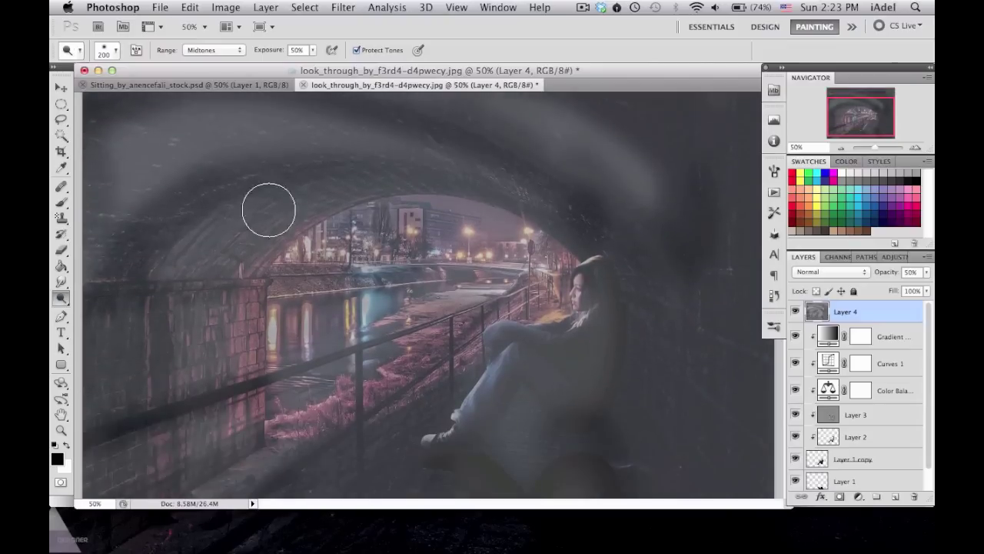
pyautogui.scroll(-1, 377, 204)
pyautogui.moveTo(187, 306); pyautogui.dragTo(187, 333)
pyautogui.scroll(1, 323, 374)
pyautogui.press(']')
pyautogui.press(']')
# Toggle Layer 4's visibility to compare, then zoom to 100% on the girl and river.
pyautogui.click(795, 311)
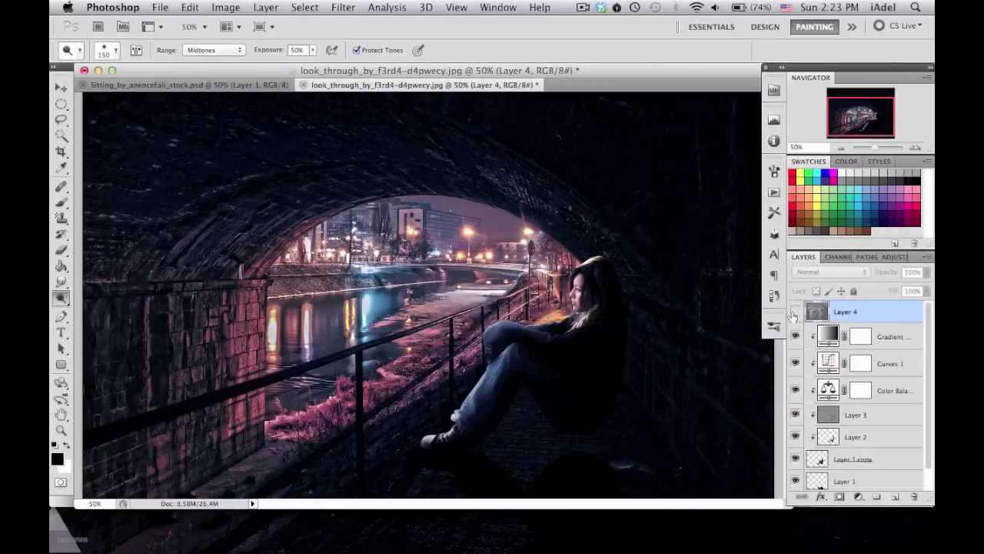
pyautogui.click(795, 311)
pyautogui.scroll(-1, 248, 306)
pyautogui.press('[')
pyautogui.press('[')
pyautogui.press('[')
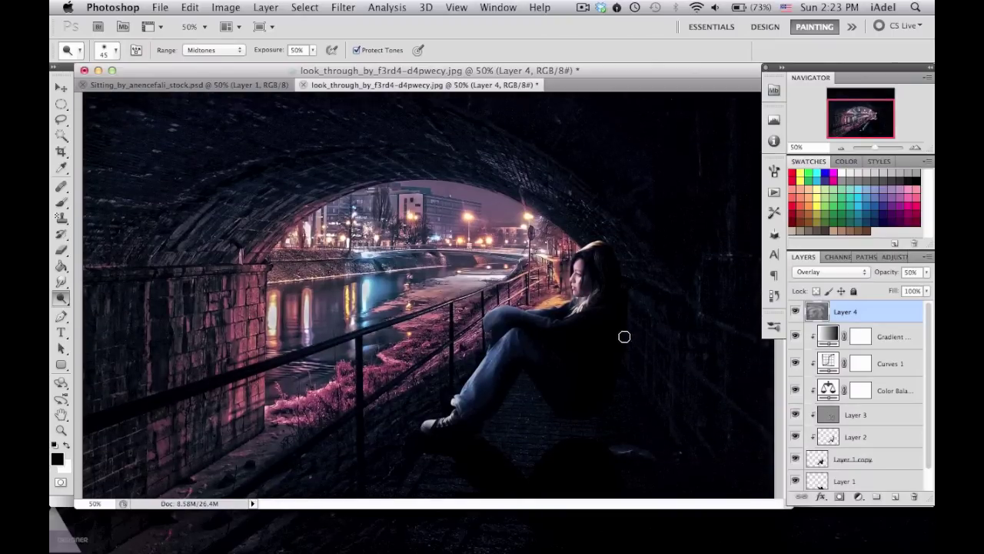
pyautogui.press('super+plus')
pyautogui.moveTo(861, 117); pyautogui.dragTo(864, 114)
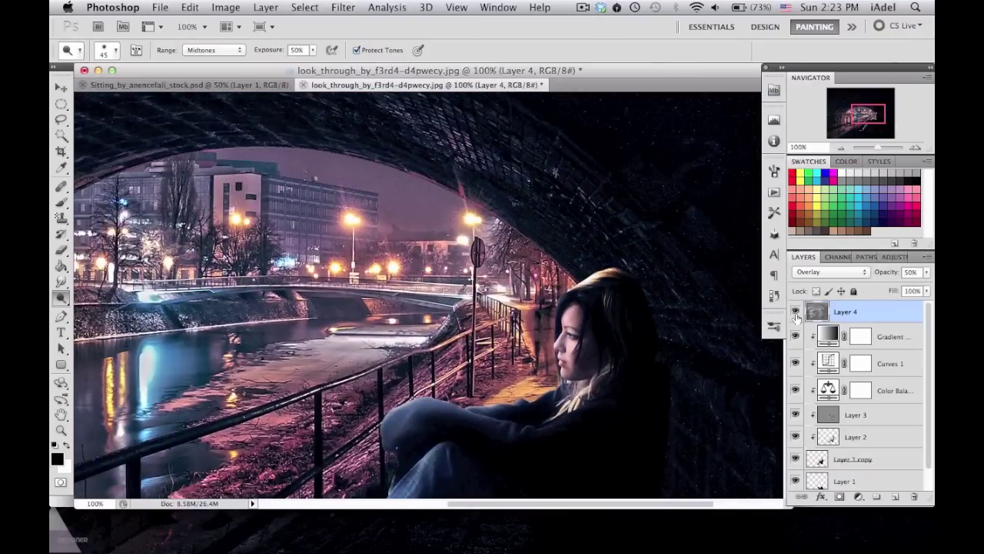
# Undo Layer 4's accidental deletion and select Layer 1 copy, zoomed close on her face.
pyautogui.press('BackSpace')
pyautogui.click(60, 253)
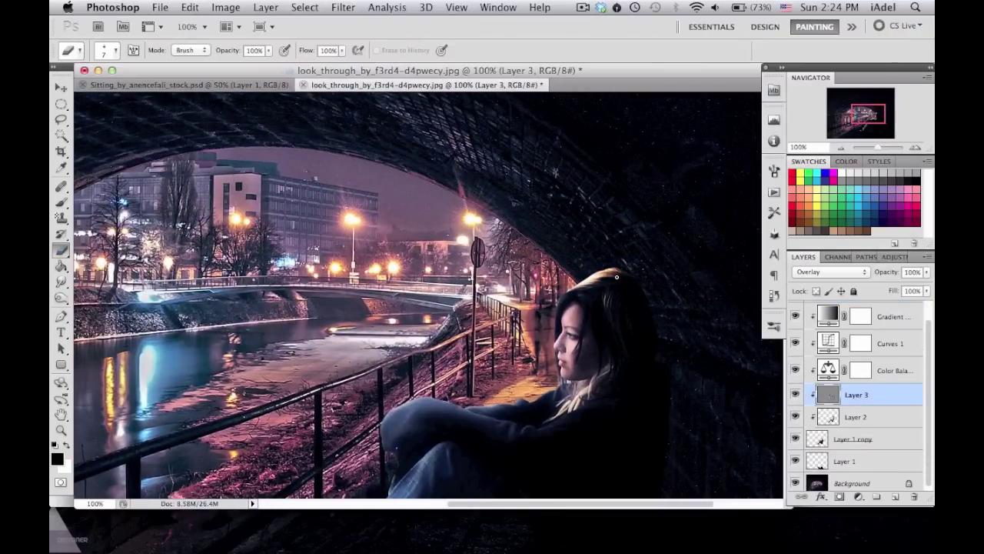
pyautogui.press('super+alt+z')
pyautogui.press('super+alt+z')
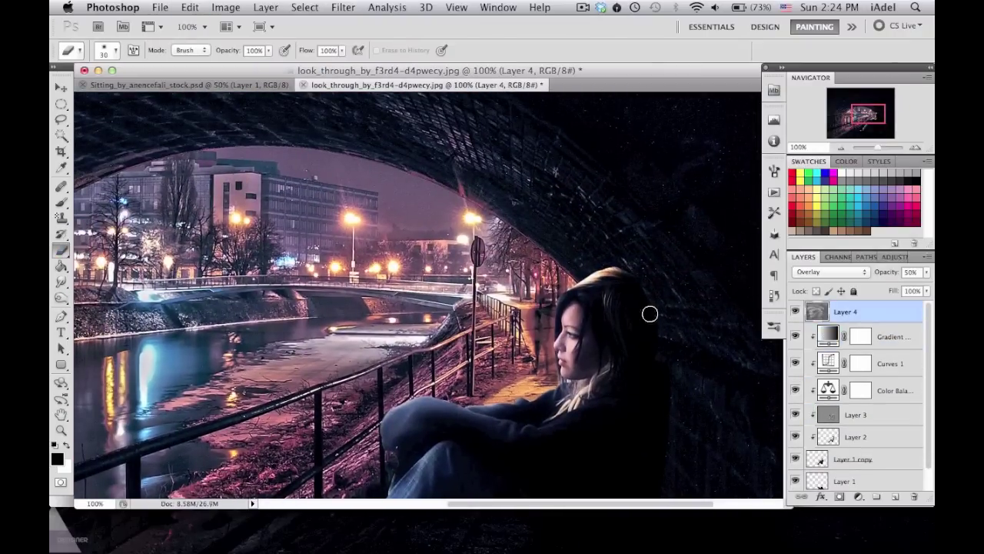
pyautogui.click(854, 459)
pyautogui.press('super+plus')
pyautogui.press('super+plus')
pyautogui.press('r')
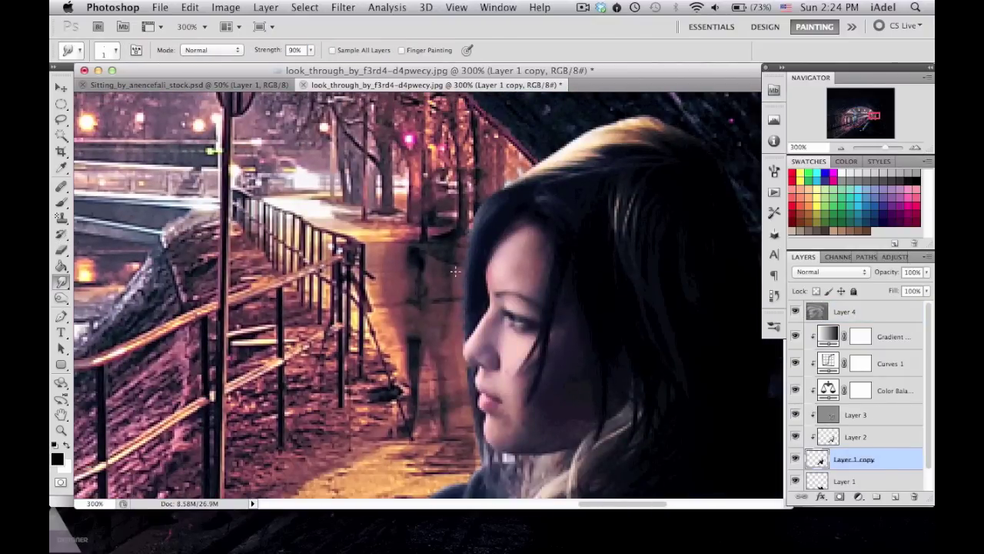
# Work along the girl's hair edges at 300% zoom, smudging them into the tunnel.
pyautogui.scroll(-1, 463, 310)
pyautogui.scroll(-1, 474, 358)
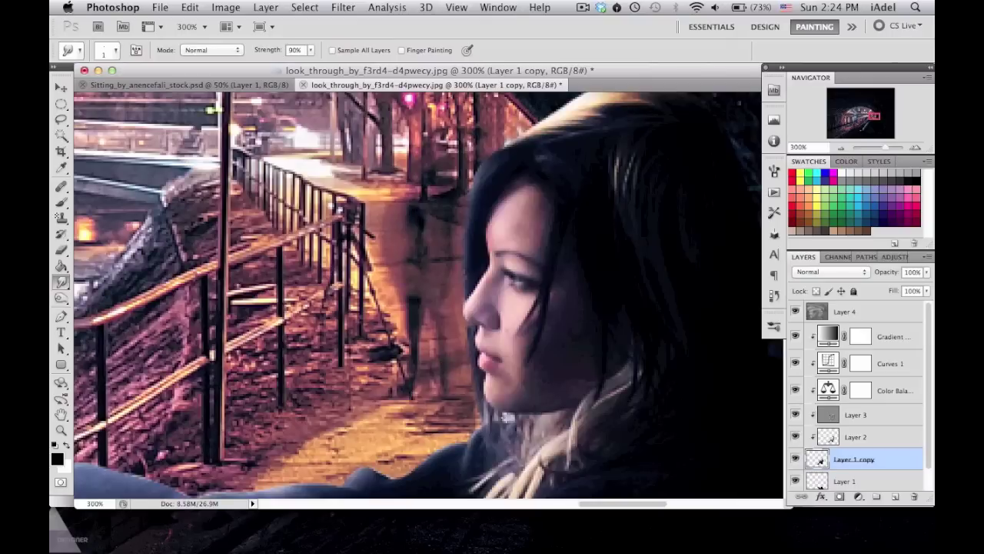
pyautogui.scroll(2, 536, 300)
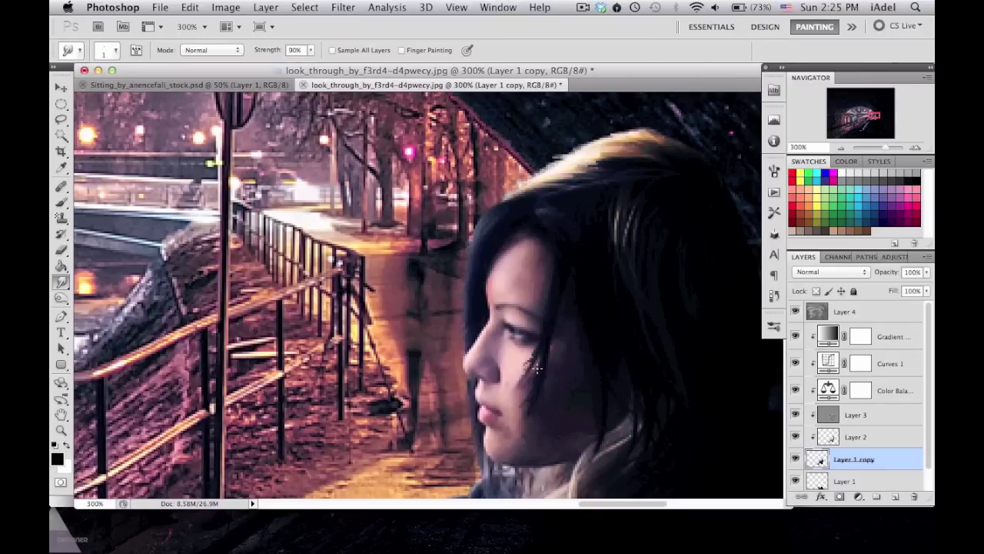
# Zoom out, add a new Layer 5, and set the foreground colour to #1d1d1d.
pyautogui.hotkey('ctrl', '0')
pyautogui.hotkey('ctrl', 'shift', 'alt', 'n')
pyautogui.press('i')
pyautogui.click(57, 458)
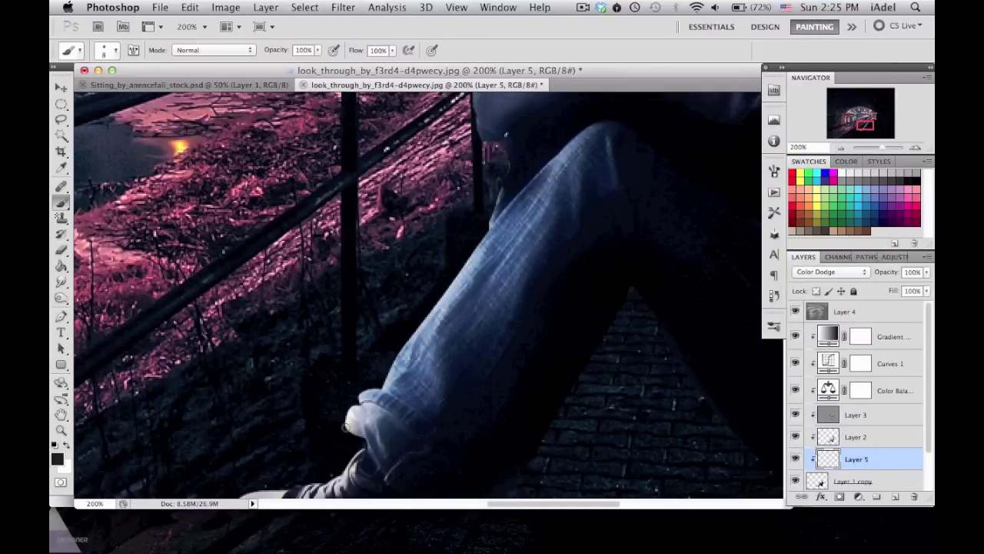
# Paint dark blue #2d2664 over the girl's face on a Color Dodge layer.
pyautogui.scroll(5, 385, 346)
pyautogui.scroll(5, 510, 216)
pyautogui.hscroll(2, 461, 254)
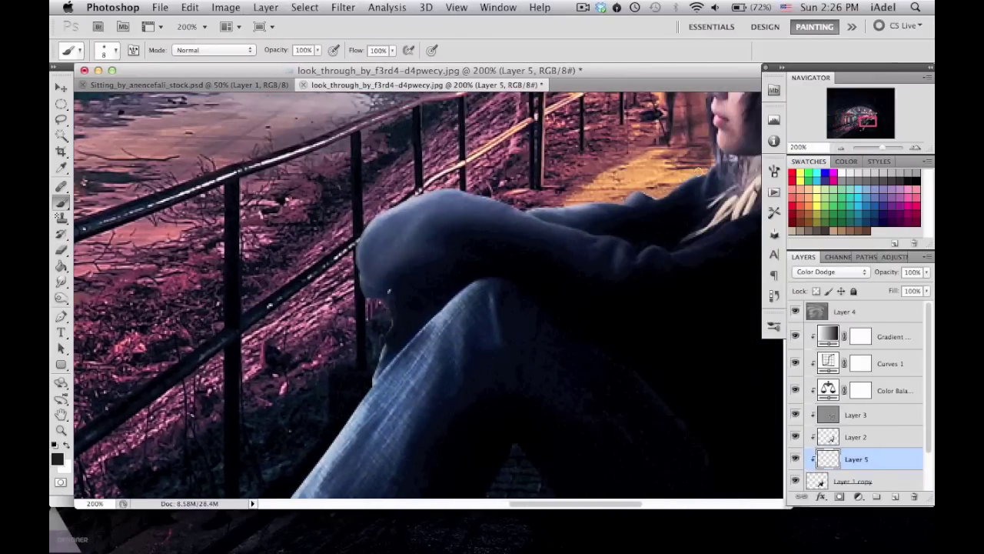
pyautogui.scroll(5, 430, 292)
pyautogui.scroll(-5, 431, 292)
pyautogui.scroll(-10, 520, 405)
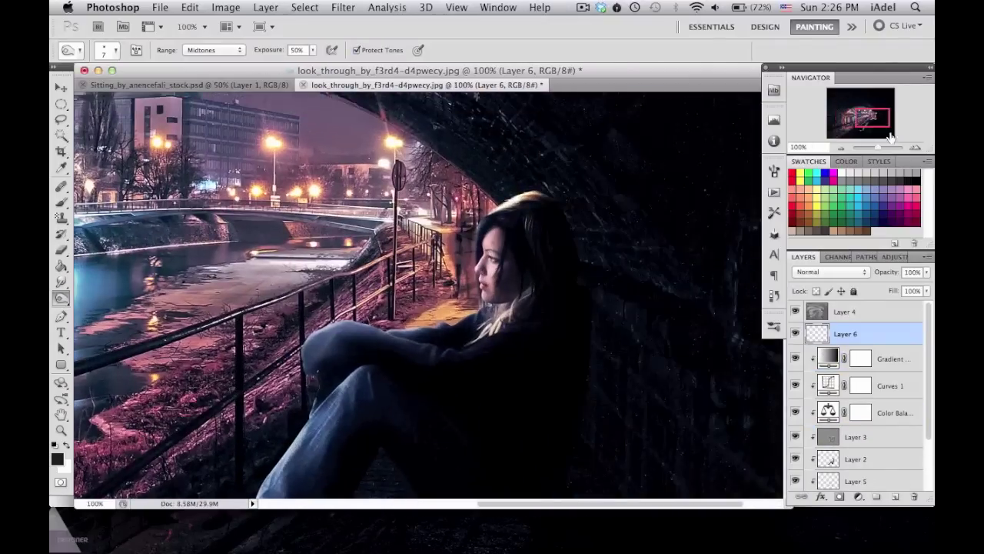
pyautogui.click(58, 458)
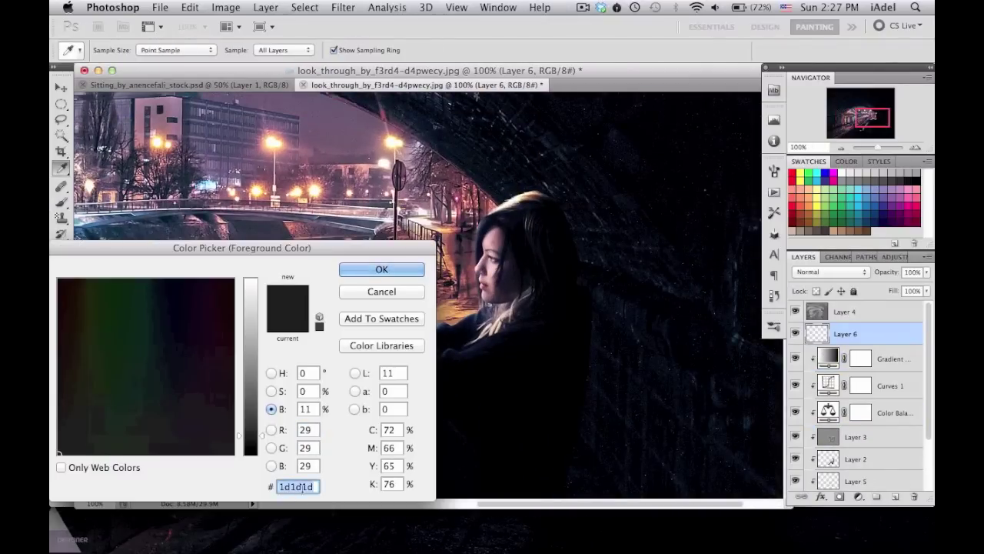
pyautogui.write('2d2664')
pyautogui.click(381, 269)
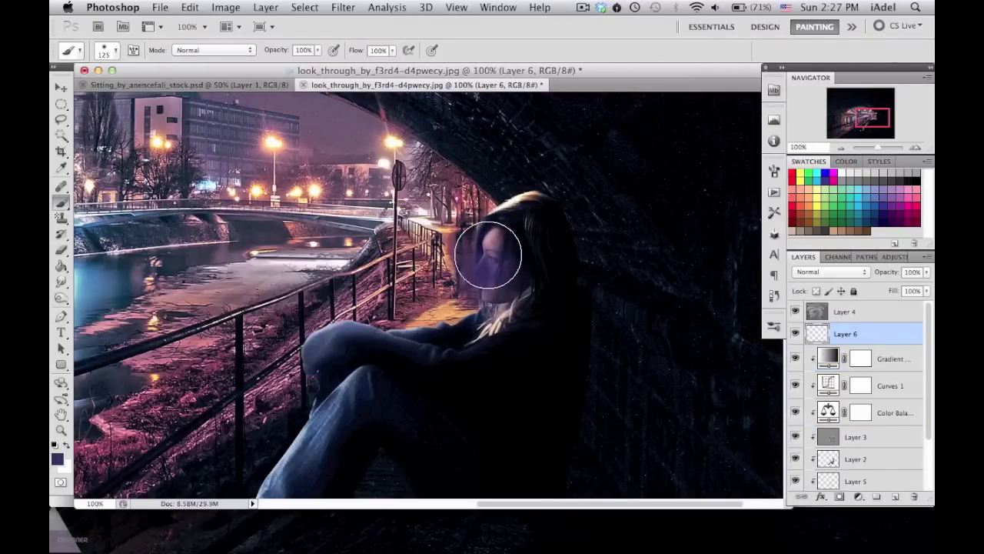
pyautogui.moveTo(504, 265); pyautogui.dragTo(481, 304)
pyautogui.click(831, 274)
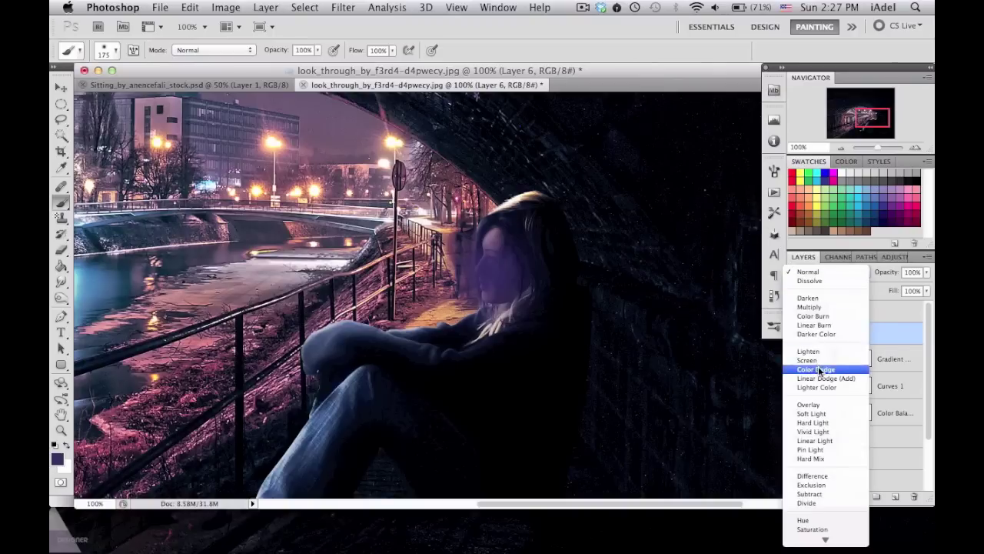
pyautogui.click(819, 370)
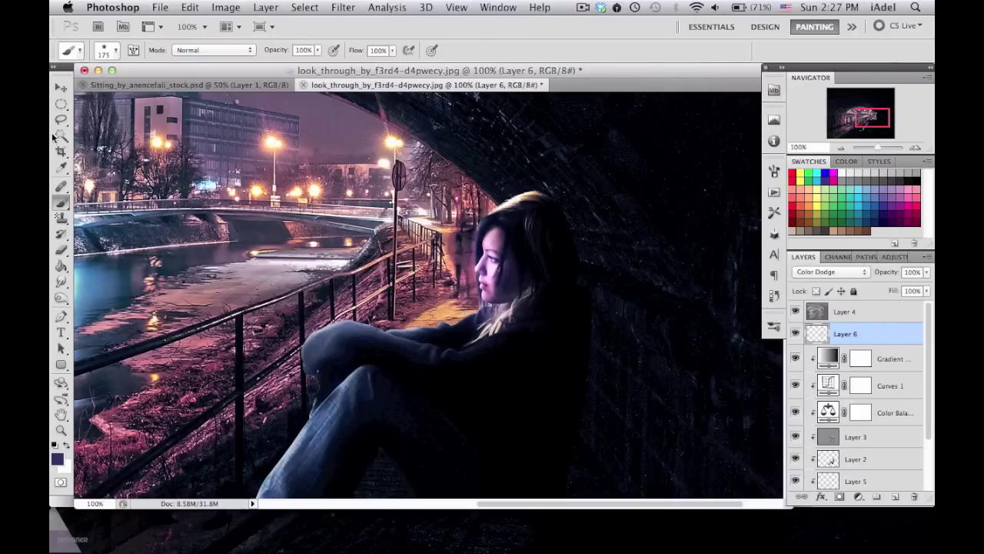
pyautogui.press('v')
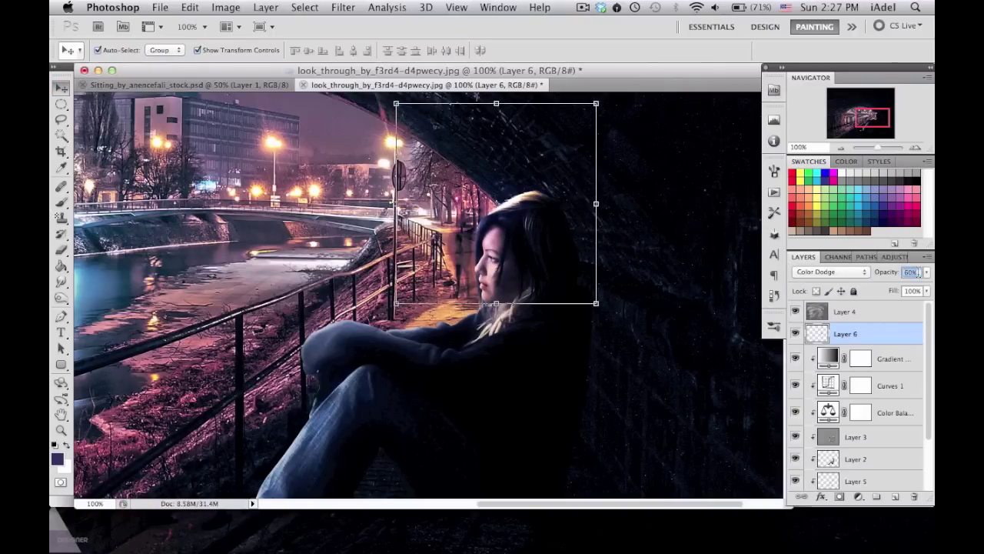
# Zoom out and pick a very dark red foreground colour for the arch.
pyautogui.press('b')
pyautogui.scroll(2, 712, 164)
pyautogui.hotkey('ctrl', '-')
pyautogui.scroll(-2, 659, 215)
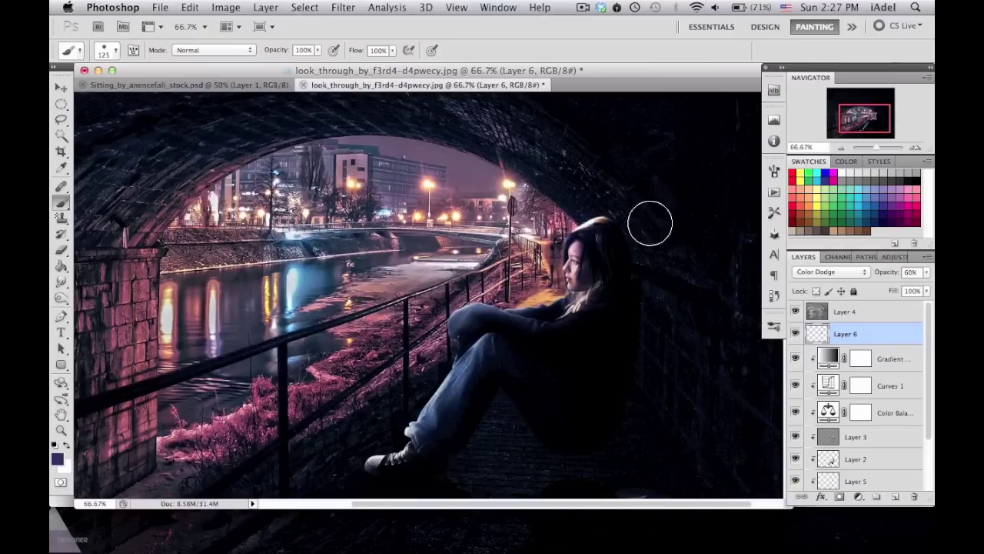
pyautogui.scroll(3, 658, 216)
pyautogui.click(57, 459)
pyautogui.click(61, 347)
pyautogui.click(377, 268)
# On new Layer 7, paint dark red along the tunnel arch and lower left, set to Color Dodge.
pyautogui.hotkey('ctrl', 'shift', 'alt', 'n')
pyautogui.moveTo(581, 256)
pyautogui.mouseDown()
pyautogui.moveTo(213, 200)
pyautogui.moveTo(85, 323)
pyautogui.mouseUp()
pyautogui.scroll(-3, 84, 323)
pyautogui.hscroll(-2, 138, 230)
pyautogui.moveTo(146, 433); pyautogui.dragTo(400, 307)
pyautogui.click(831, 271)
pyautogui.click(823, 374)
pyautogui.scroll(3, 215, 353)
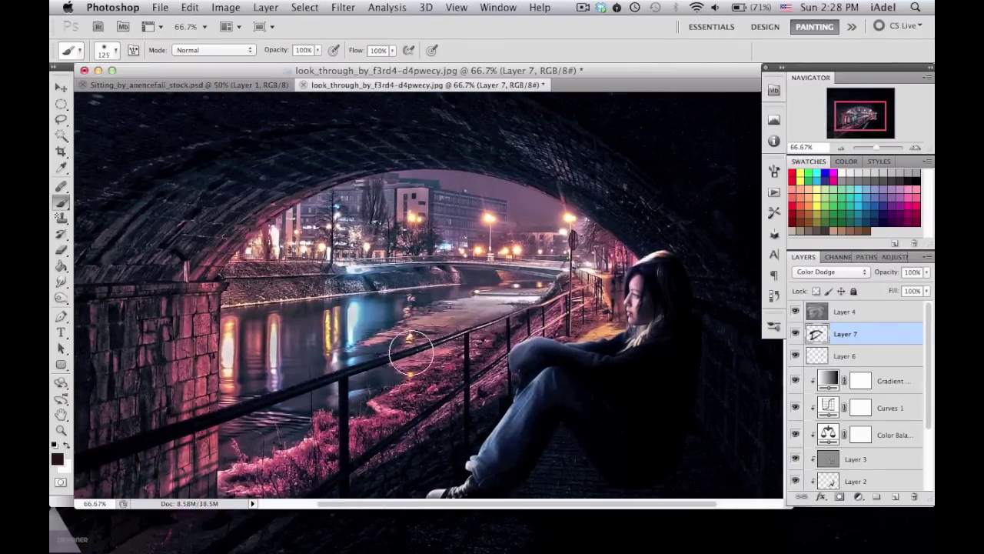
# On new Color Dodge Layer 8, paint purple glows on the upper arch and left walls.
pyautogui.scroll(2, 539, 212)
pyautogui.scroll(2, 615, 214)
pyautogui.hotkey('ctrl', '-')
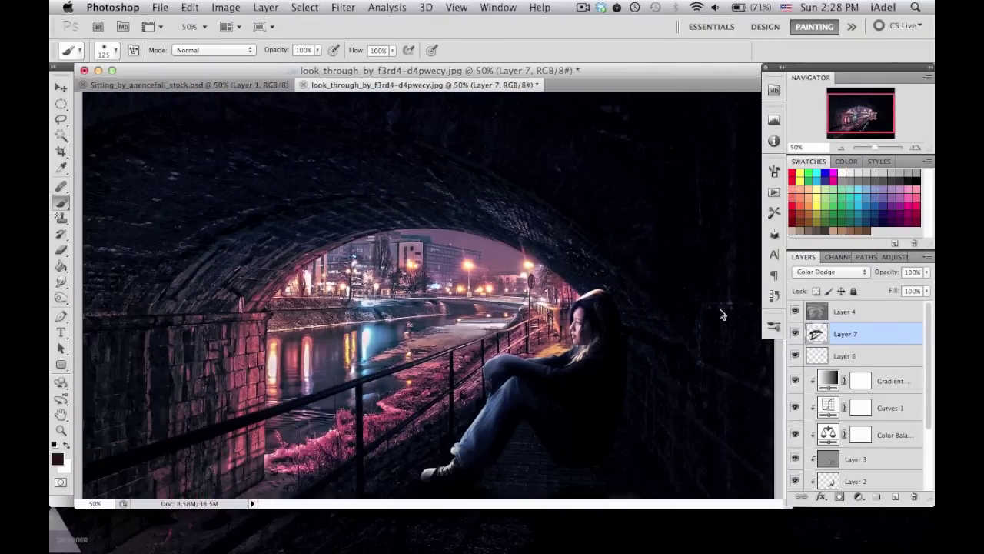
pyautogui.click(57, 459)
pyautogui.click(193, 320)
pyautogui.click(379, 268)
pyautogui.press('[')
pyautogui.press('[')
pyautogui.hotkey('ctrl', 'shift', 'alt', 'n')
pyautogui.moveTo(587, 196); pyautogui.dragTo(554, 170)
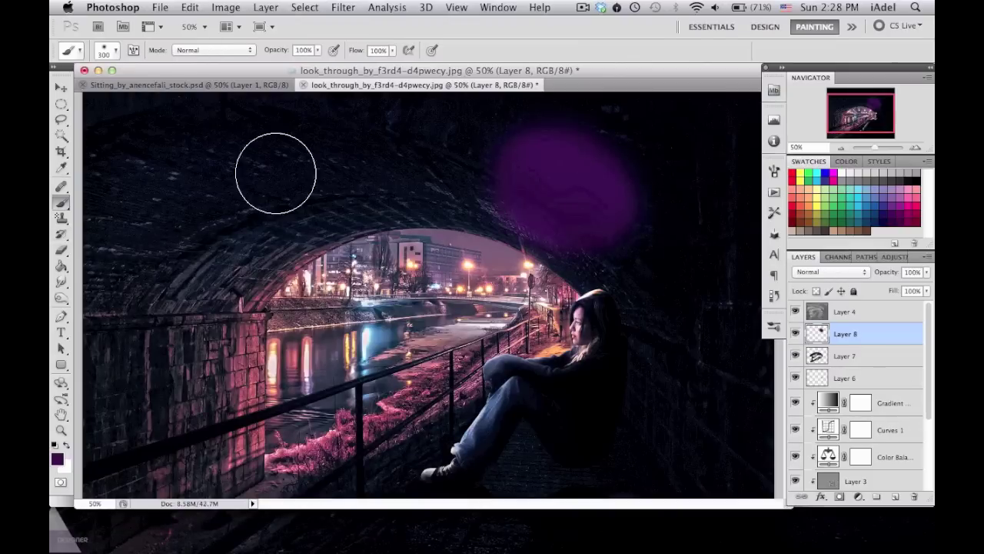
pyautogui.moveTo(254, 165); pyautogui.dragTo(138, 230)
pyautogui.moveTo(187, 461); pyautogui.dragTo(138, 392)
pyautogui.click(830, 271)
pyautogui.click(822, 370)
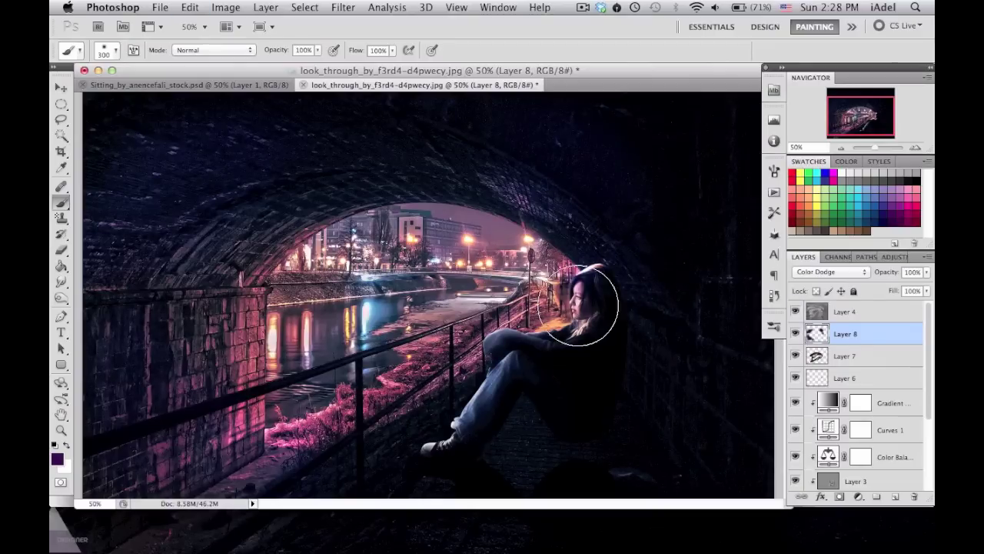
# On new Color Dodge Layer 9, paint dark blue over the girl's legs.
pyautogui.click(893, 495)
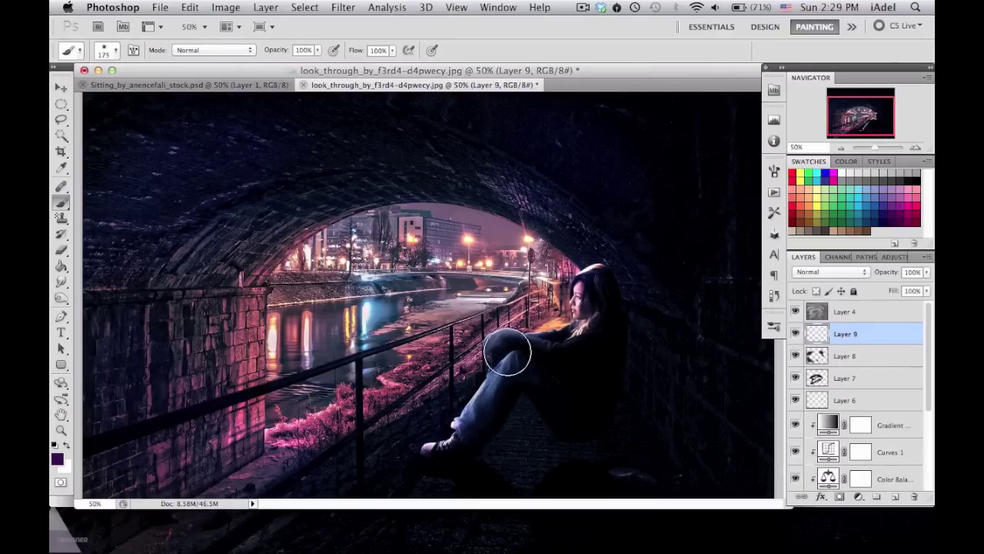
pyautogui.click(57, 459)
pyautogui.click(382, 268)
pyautogui.moveTo(492, 330); pyautogui.dragTo(423, 453)
pyautogui.click(830, 271)
pyautogui.click(815, 369)
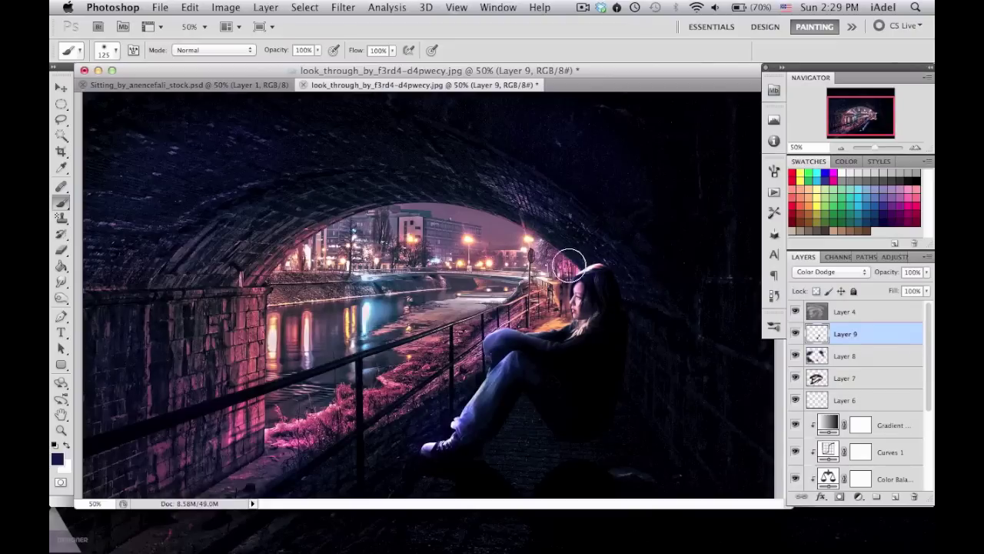
pyautogui.scroll(2, 580, 234)
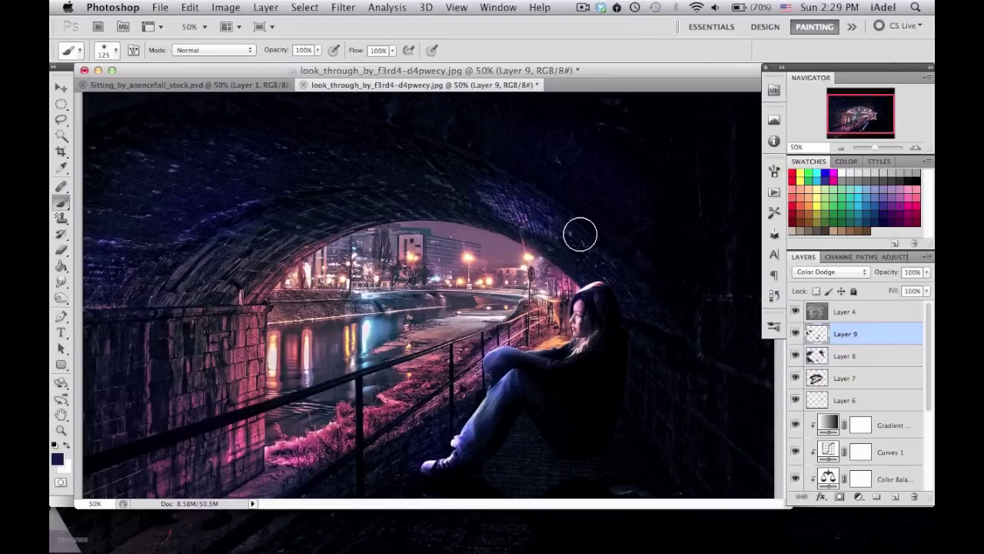
pyautogui.scroll(-3, 261, 157)
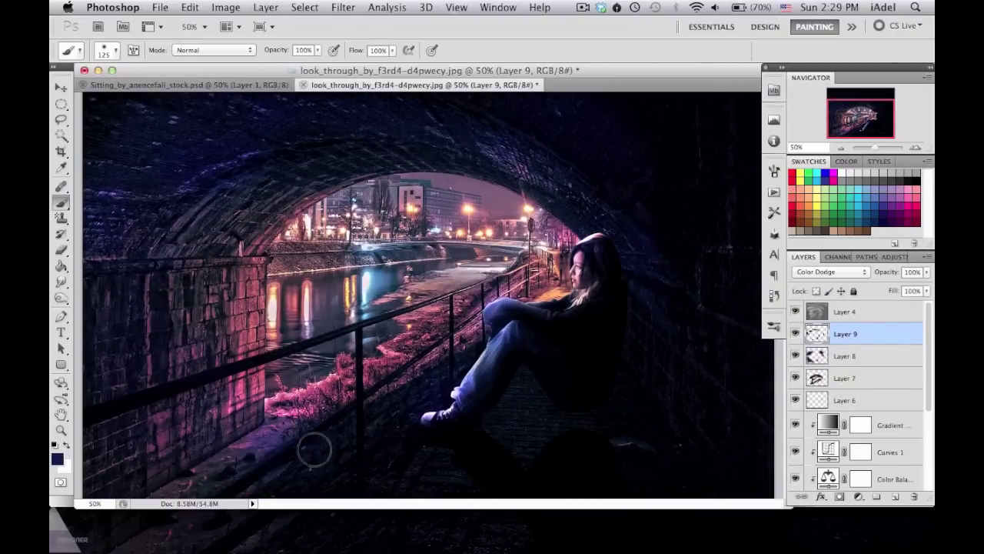
# Add a violet-green-orange Gradient Map layer blended in Linear Dodge.
pyautogui.click(894, 256)
pyautogui.click(881, 356)
pyautogui.click(922, 302)
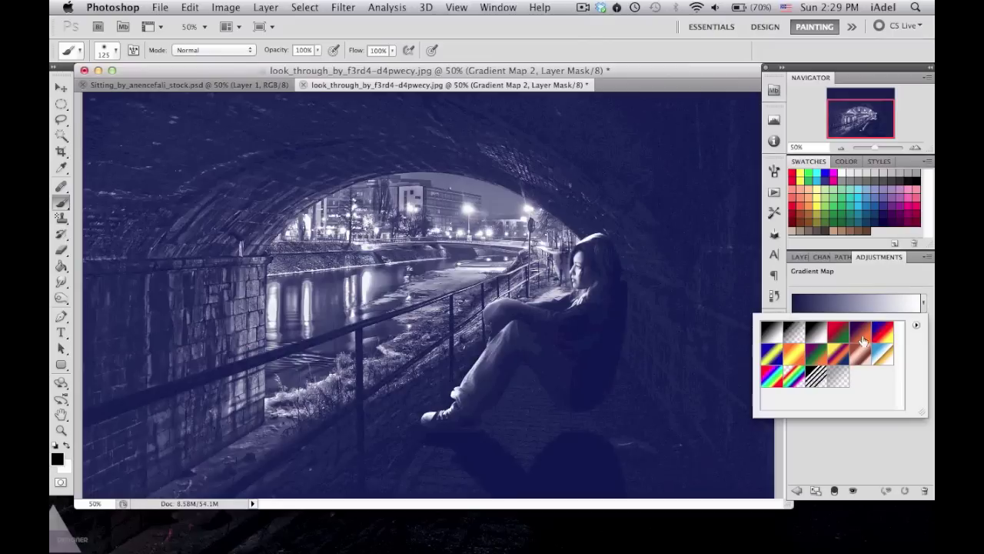
pyautogui.click(860, 332)
pyautogui.click(815, 354)
pyautogui.click(800, 256)
pyautogui.click(822, 271)
pyautogui.click(834, 378)
# Add a blue-red-yellow Gradient Map 3 set to Color Dodge at 9% opacity.
pyautogui.click(879, 256)
pyautogui.click(796, 489)
pyautogui.click(881, 356)
pyautogui.click(855, 303)
pyautogui.click(225, 137)
pyautogui.click(364, 121)
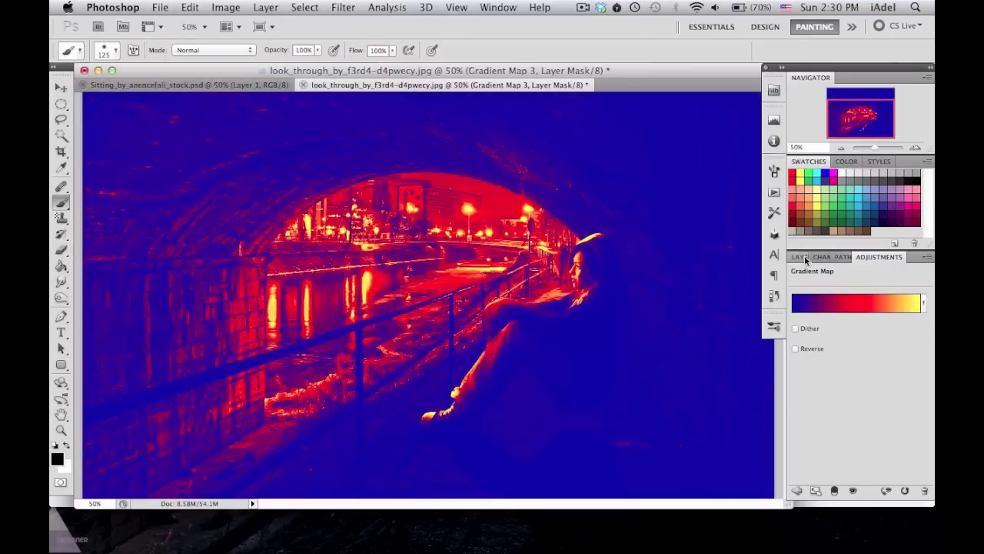
pyautogui.click(804, 256)
pyautogui.click(830, 272)
pyautogui.click(819, 363)
pyautogui.write('9')
pyautogui.press('Return')
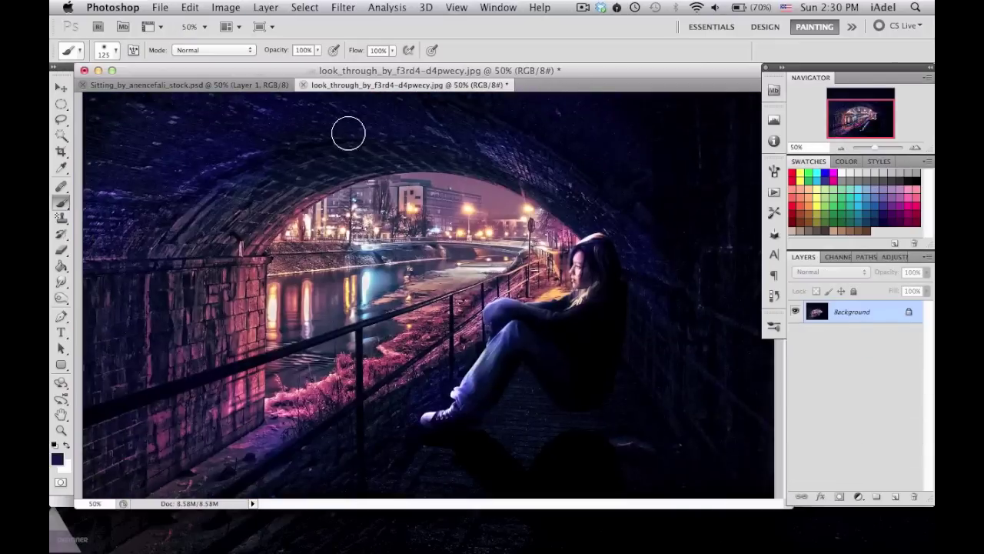
pyautogui.click(343, 7)
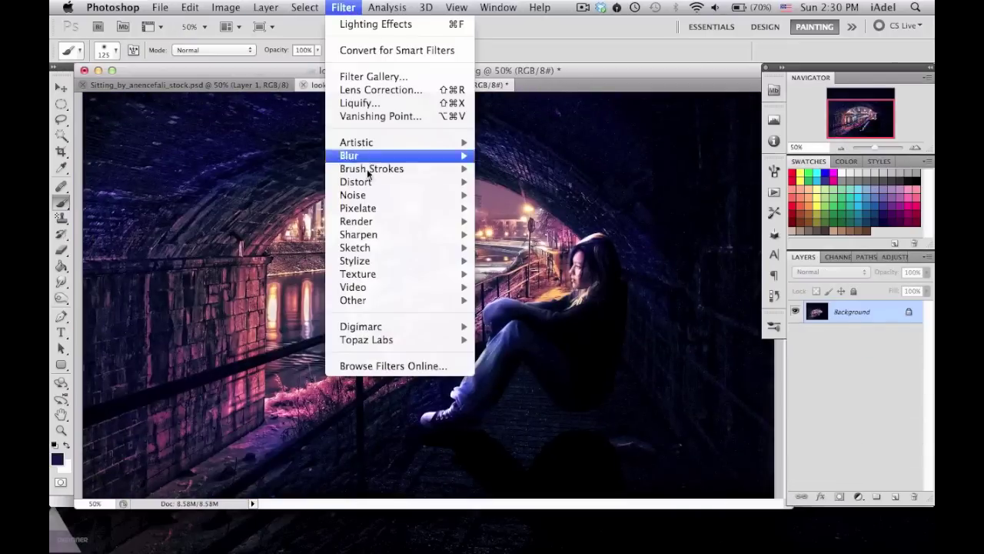
# Open Filter > Render > Lighting Effects on the flattened image.
pyautogui.click(505, 271)
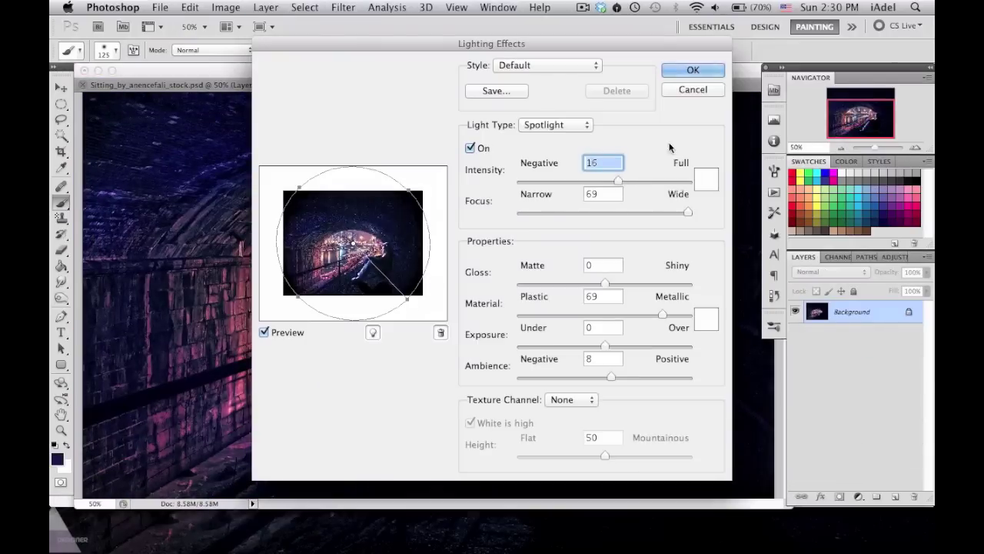